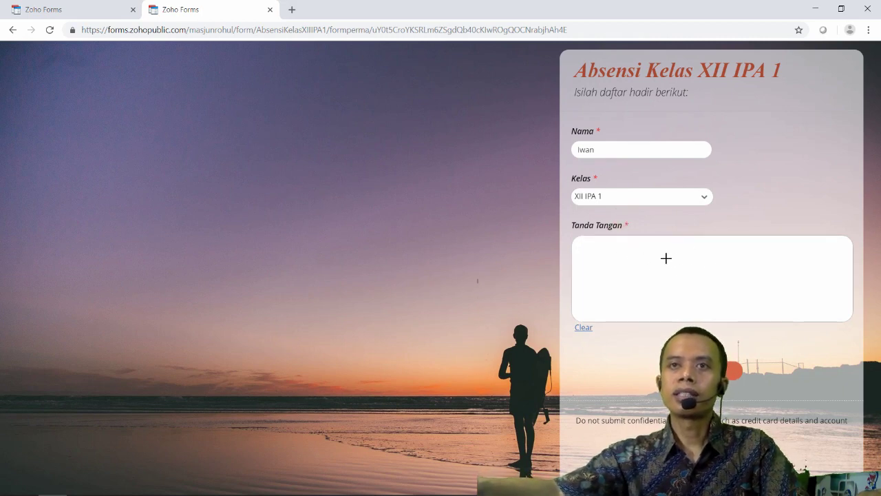
- Try out the Tanda Tangan field by drawing a signature, clearing it and redrawing it
mouse_move(664, 256)
left_mouse_down()
mouse_move(643, 278)
mouse_move(729, 273)
mouse_move(875, 292)
left_mouse_up()
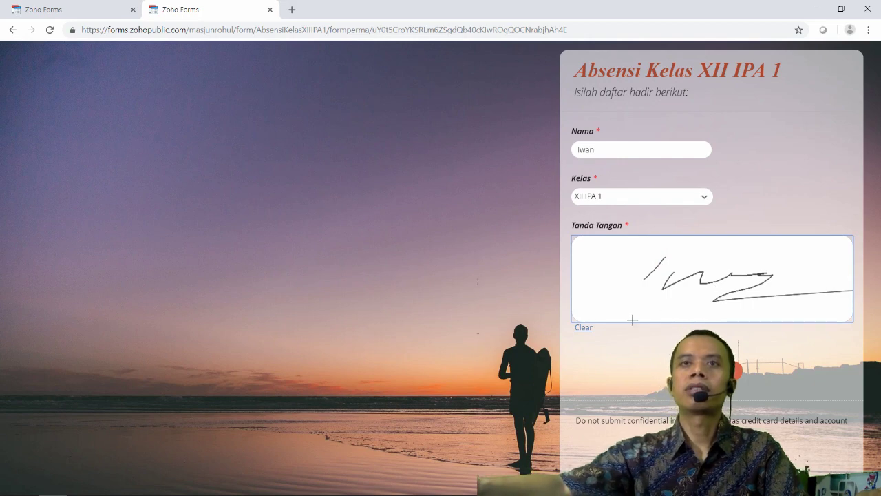
left_click(584, 328)
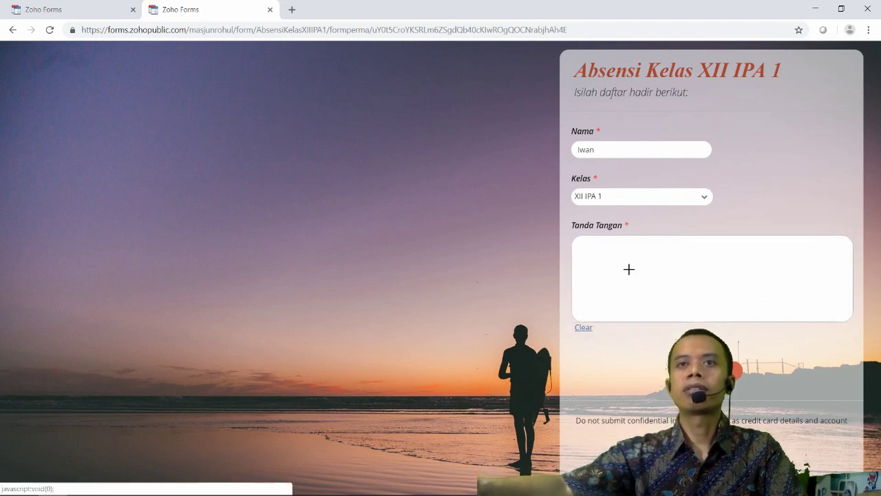
mouse_move(642, 259)
left_mouse_down()
mouse_move(744, 283)
mouse_move(764, 274)
left_mouse_up()
left_click(584, 328)
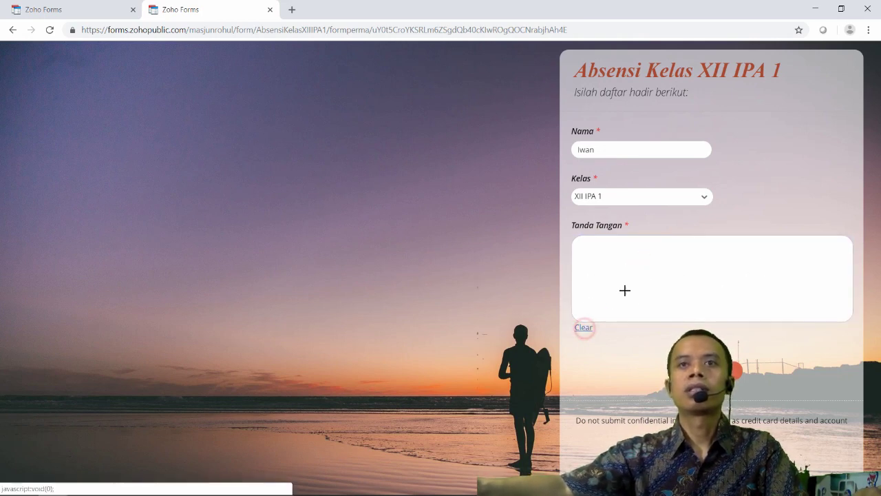
mouse_move(655, 256)
left_mouse_down()
mouse_move(644, 287)
mouse_move(778, 275)
mouse_move(799, 292)
left_mouse_up()
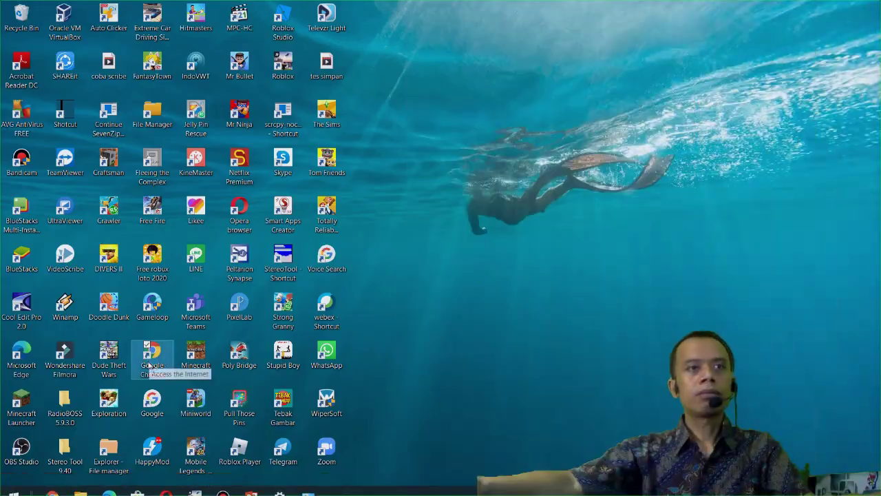
- Open Google Chrome from the desktop and search the web for zohoform
double_click(150, 363)
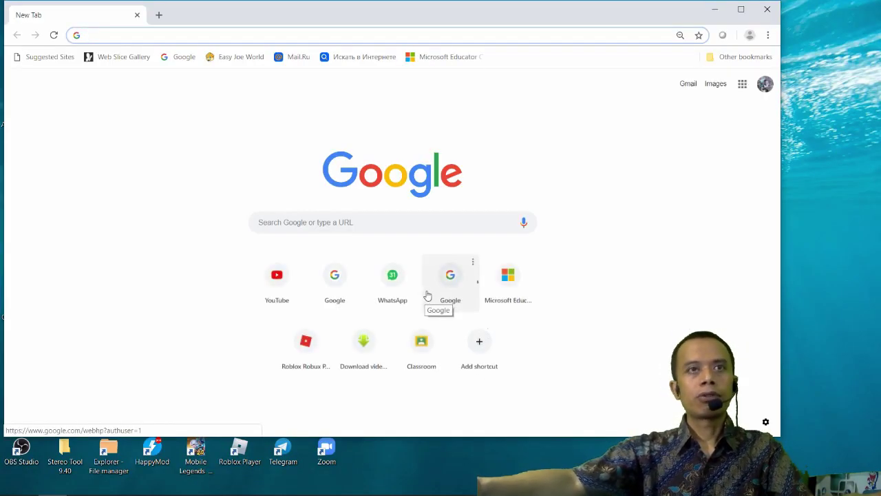
left_click(290, 220)
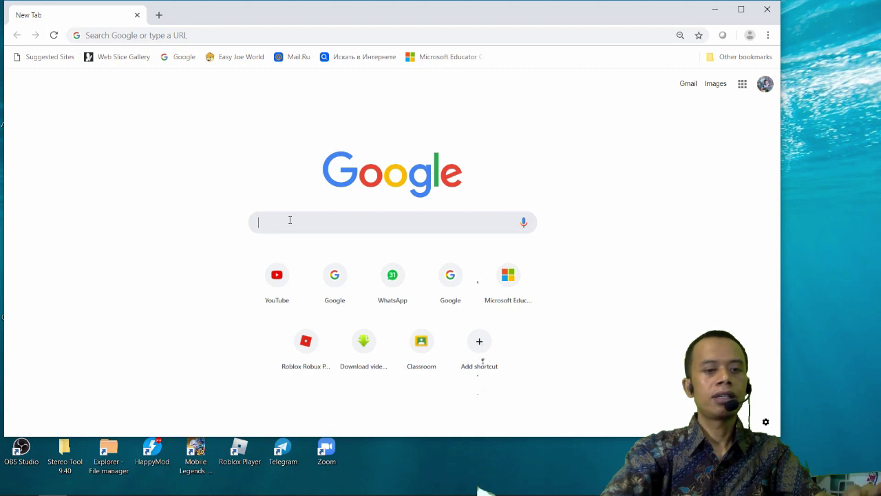
type("zoho")
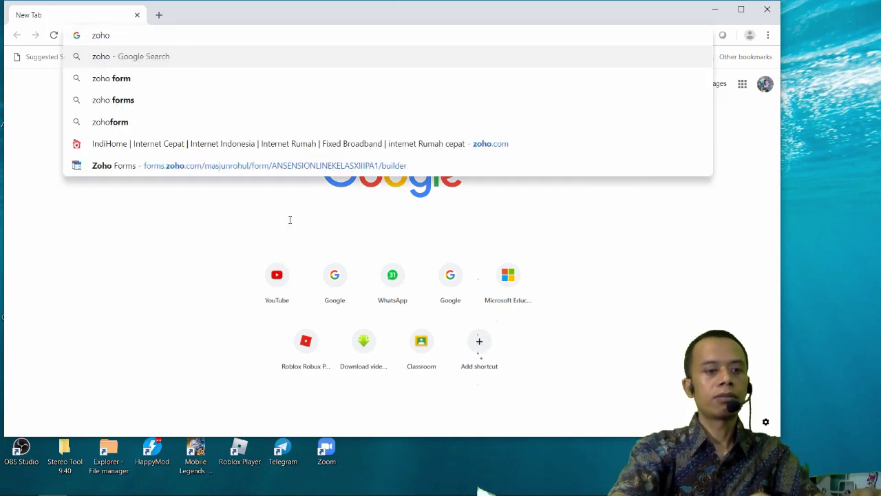
type("for,")
key("BackSpace")
type("m")
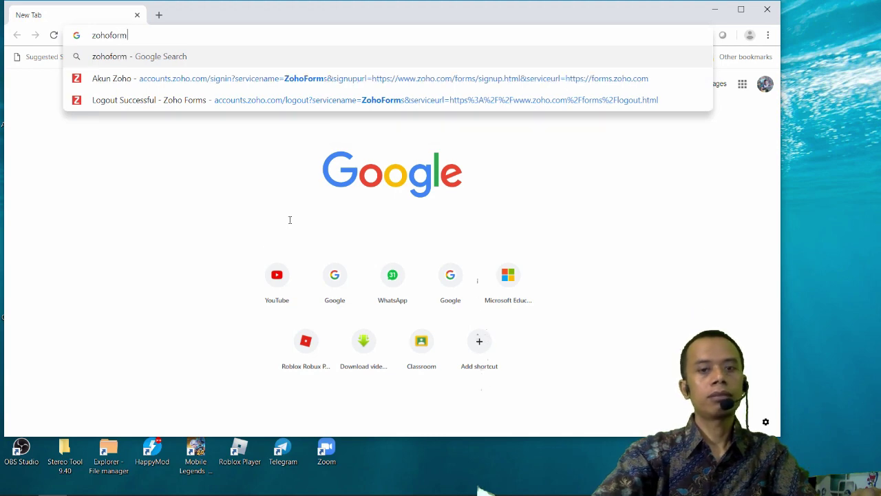
key("Return")
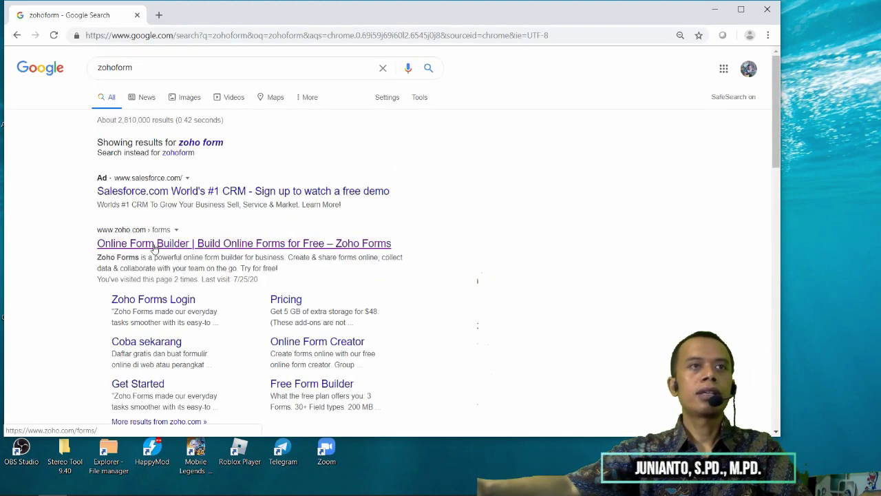
- Open the Zoho Forms website from the search results and sign in with the first listed Google account
left_click(131, 246)
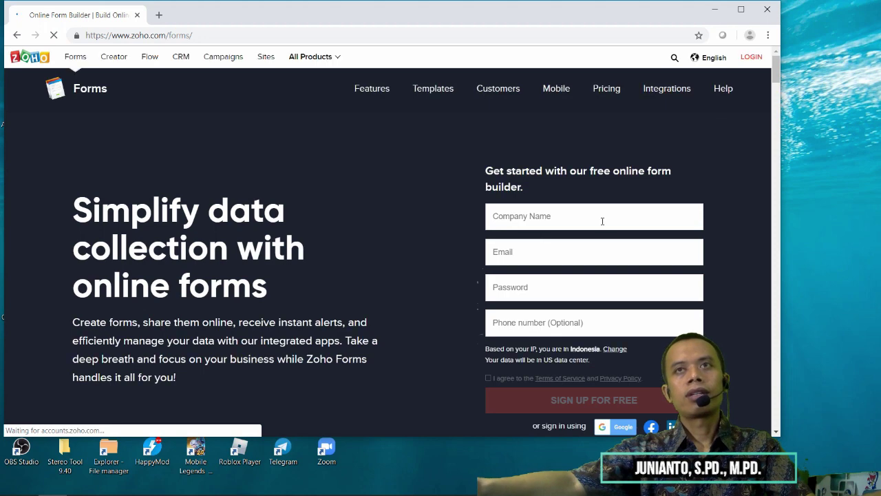
left_click(742, 9)
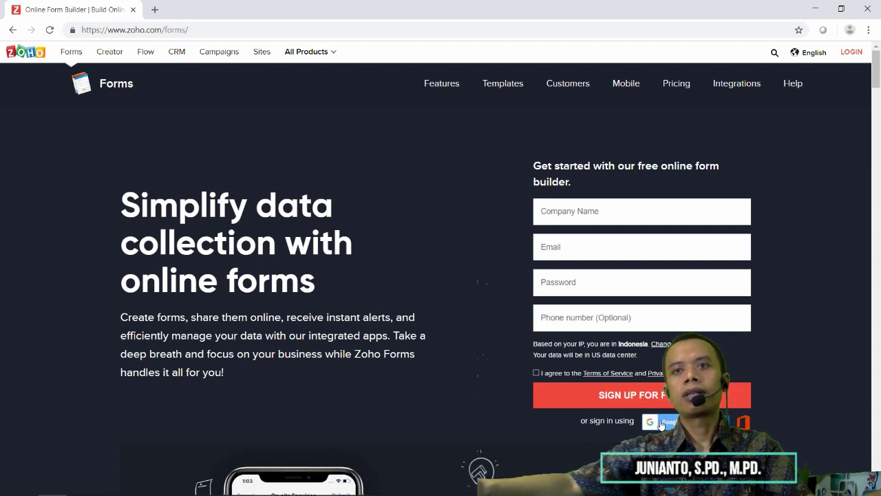
left_click(661, 423)
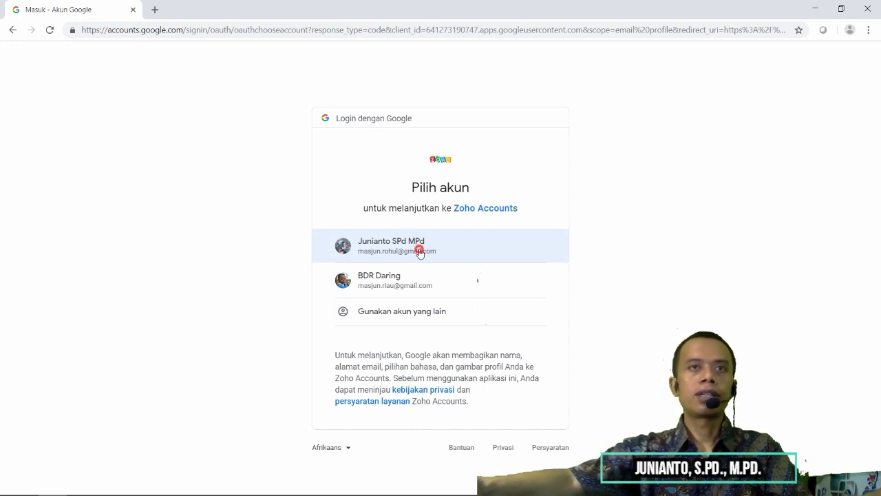
left_click(420, 252)
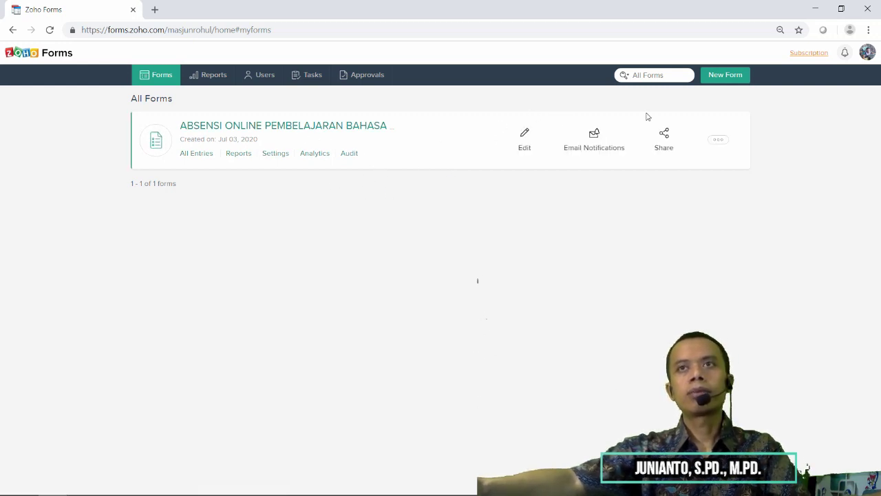
- Create a new blank form named Absensi Kelas XII IPA 1 with the description "Isilah daftar hadir berikut:"
left_click(727, 75)
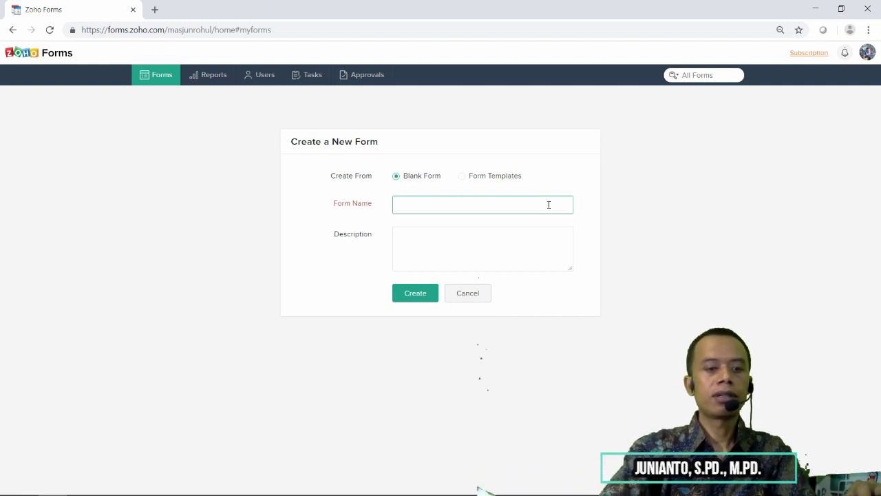
type("Absensi Ke")
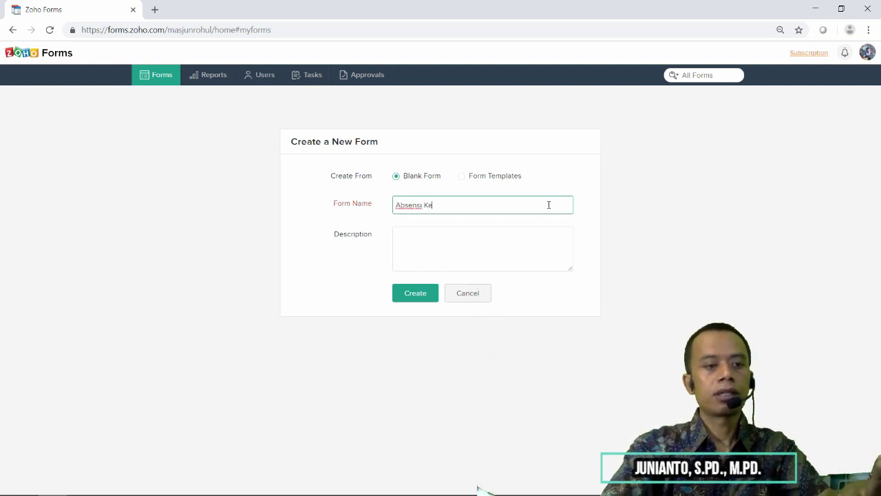
type("las 10")
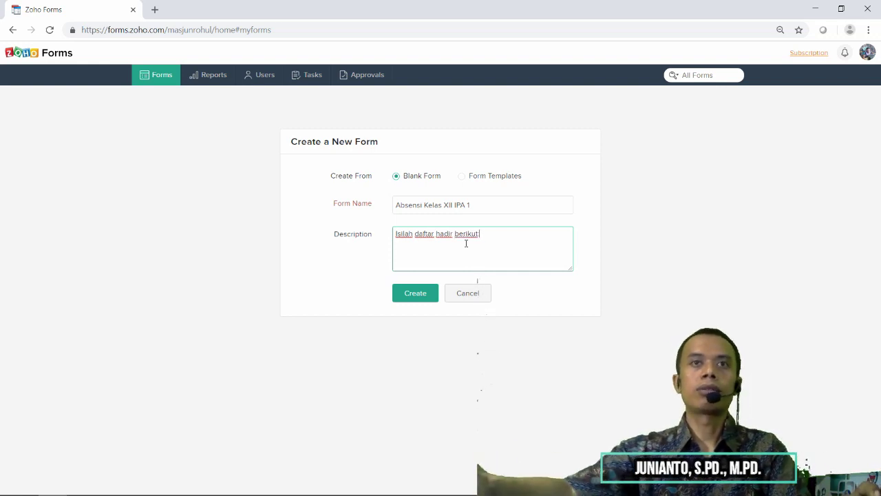
left_click(409, 299)
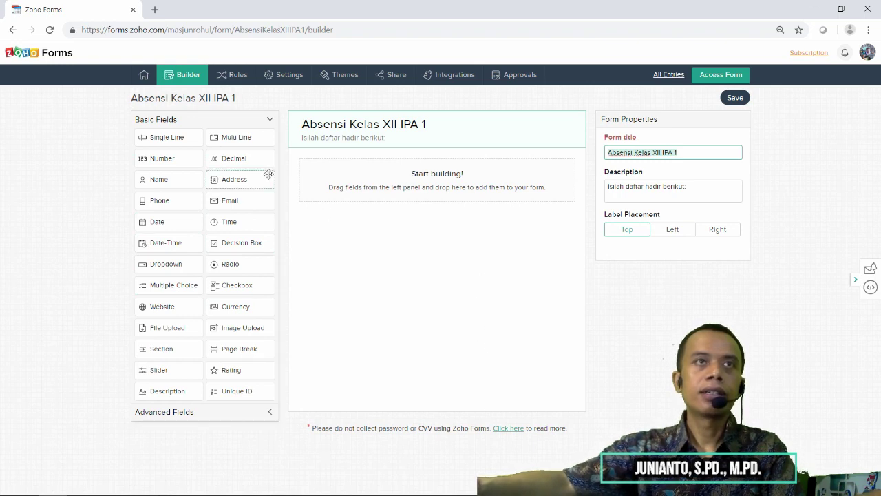
- Add a Single Line field to the empty form, labelled Nama and set as mandatory
left_click_drag(169, 140, 169, 140)
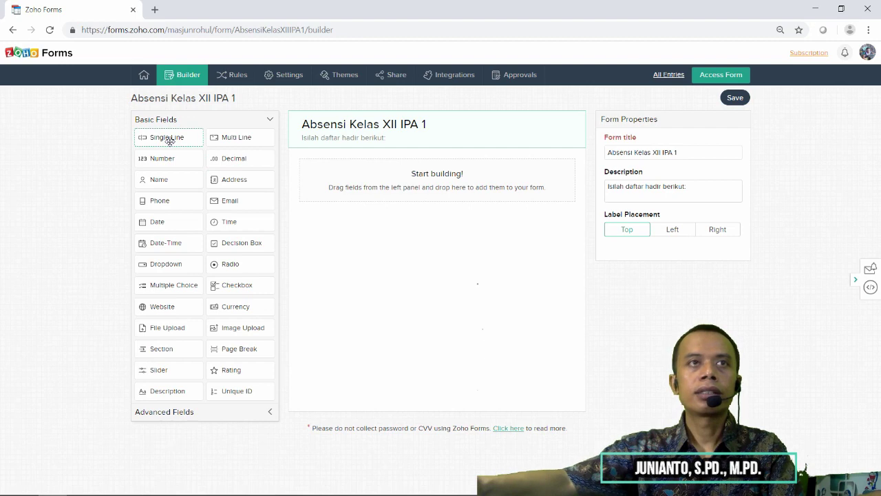
left_click_drag(169, 140, 338, 170)
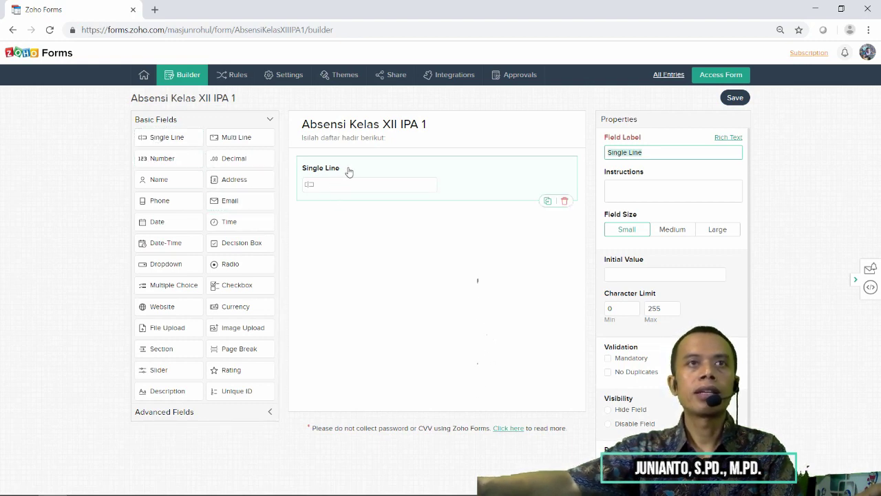
left_click(674, 154)
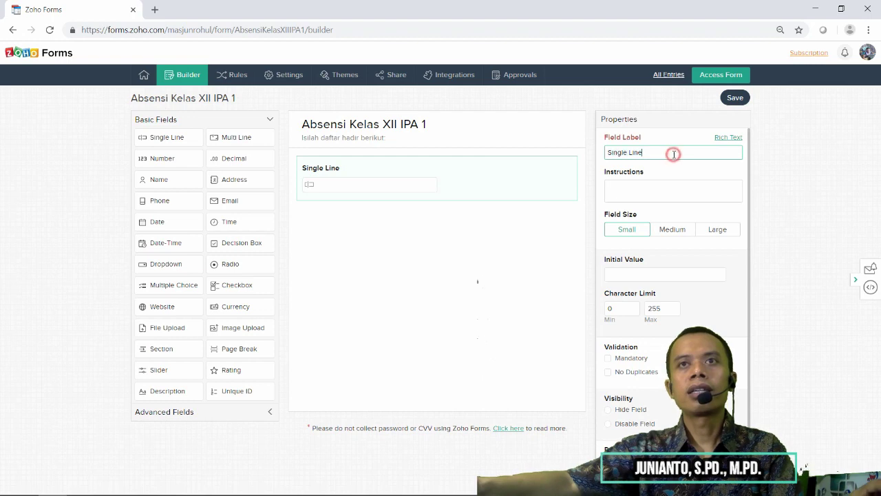
key("BackSpace")
key("BackSpace")
key("BackSpace")
key("BackSpace")
key("BackSpace")
key("BackSpace")
key("BackSpace")
key("BackSpace")
key("BackSpace")
key("BackSpace")
key("BackSpace")
type("Nama")
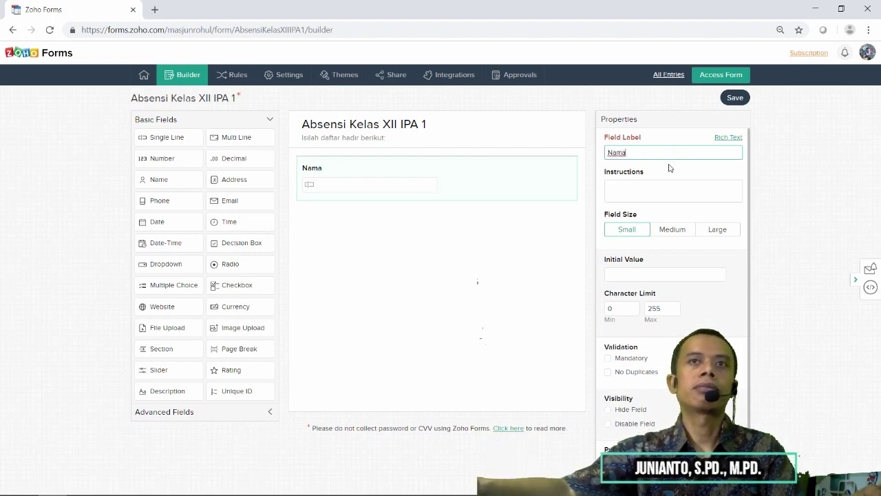
left_click(610, 360)
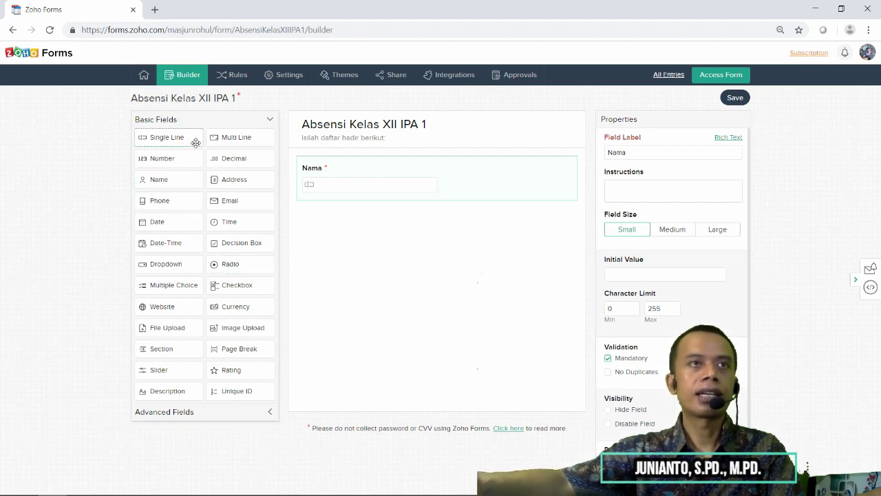
- Add a Dropdown field below the Nama field and label it Kelas
left_click(168, 265)
left_click_drag(168, 266, 337, 224)
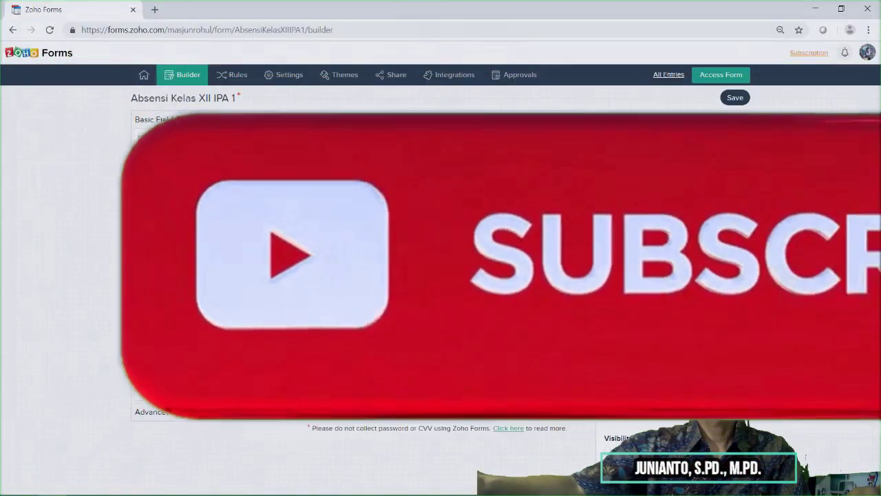
type("Kelas")
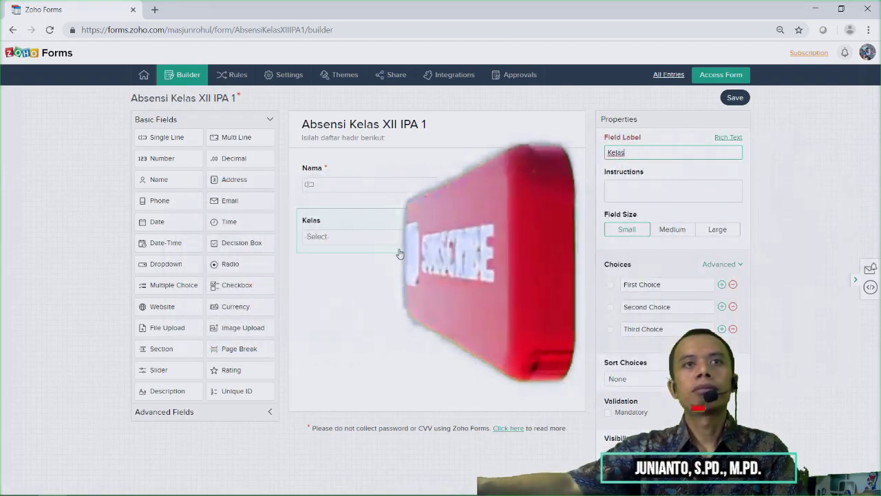
- Set the first two choices of the Kelas dropdown to XII IPA 1 and XII IPA 2
left_click(407, 243)
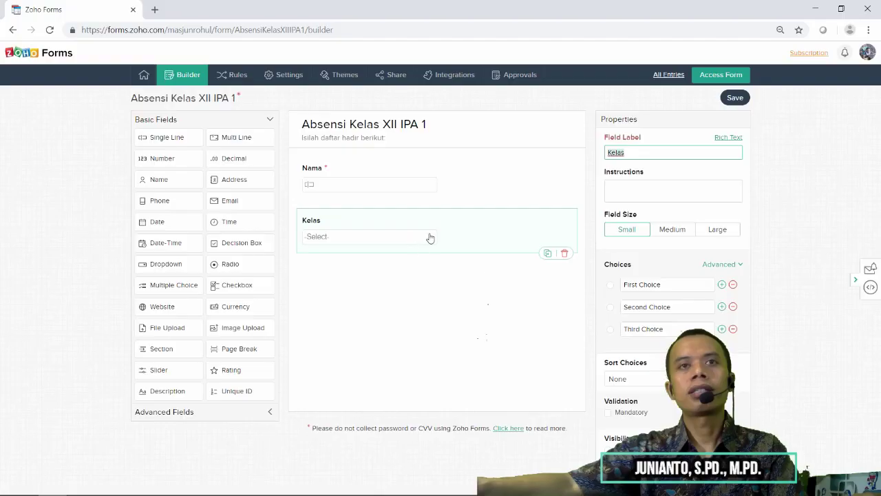
left_click_drag(674, 285, 616, 285)
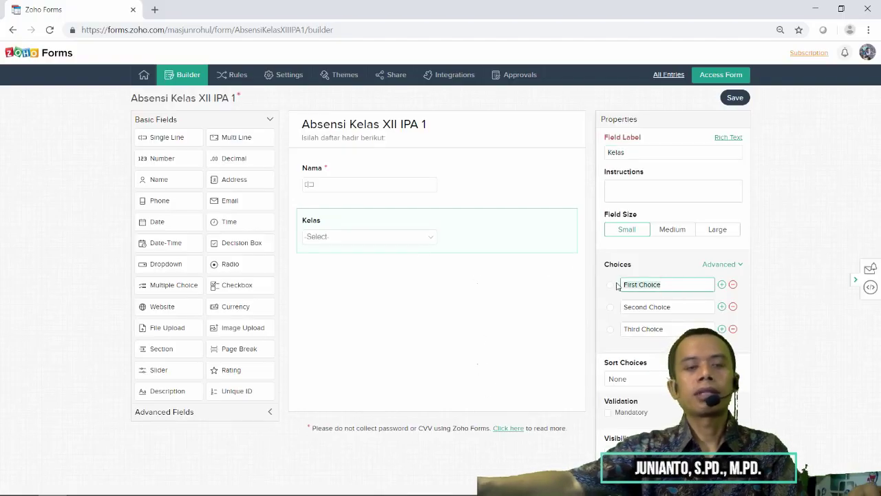
type("XII IPA 1")
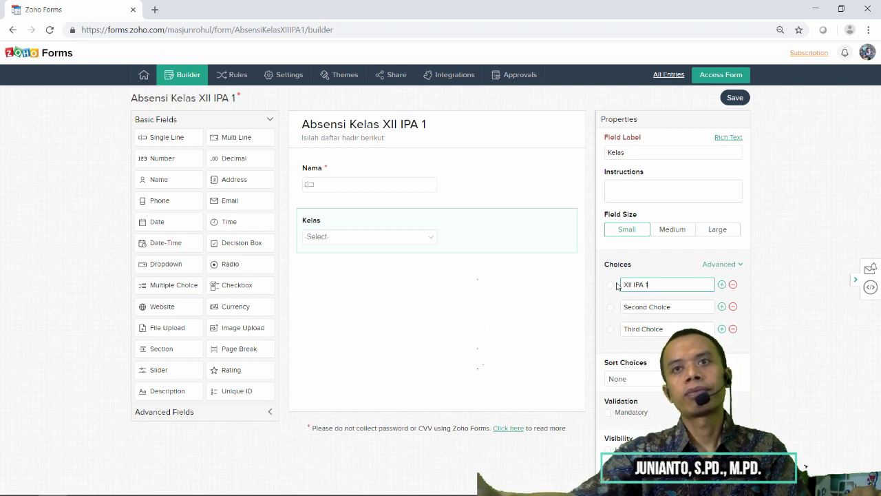
left_click(671, 308)
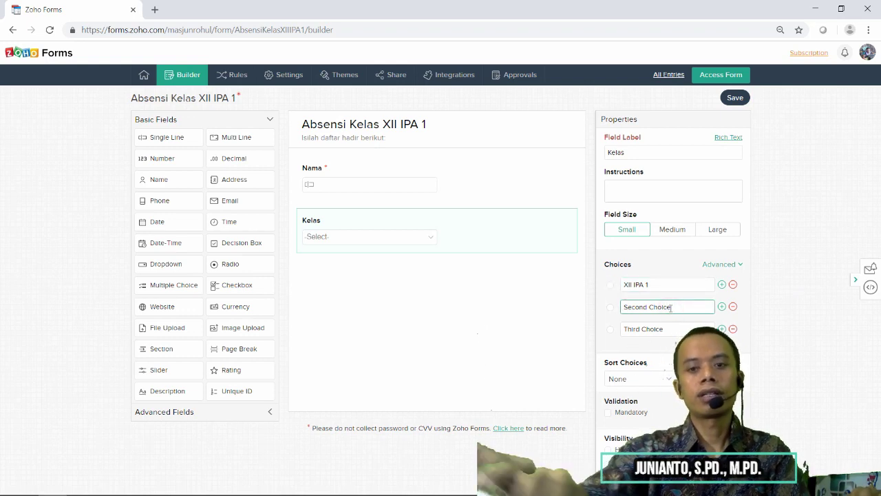
key("BackSpace")
key("BackSpace")
key("BackSpace")
key("BackSpace")
key("BackSpace")
key("BackSpace")
key("BackSpace")
key("BackSpace")
key("BackSpace")
key("BackSpace")
key("BackSpace")
key("BackSpace")
key("BackSpace")
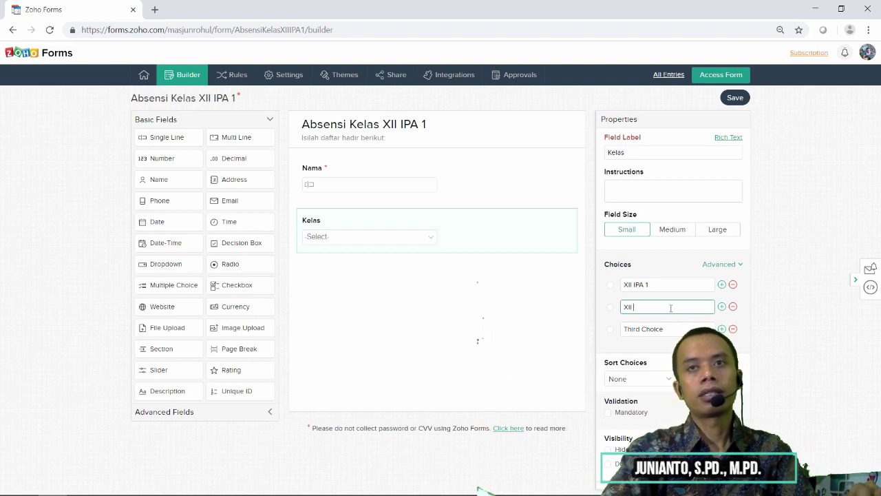
type("XII ")
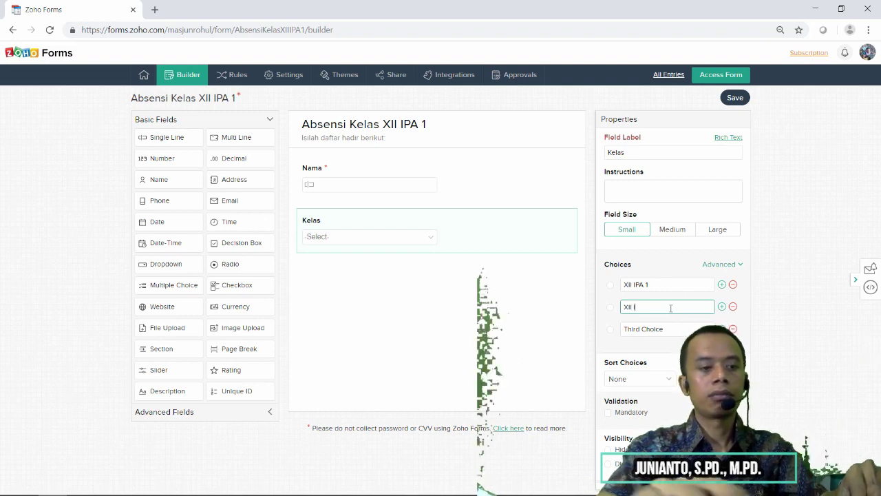
type("IPA 2")
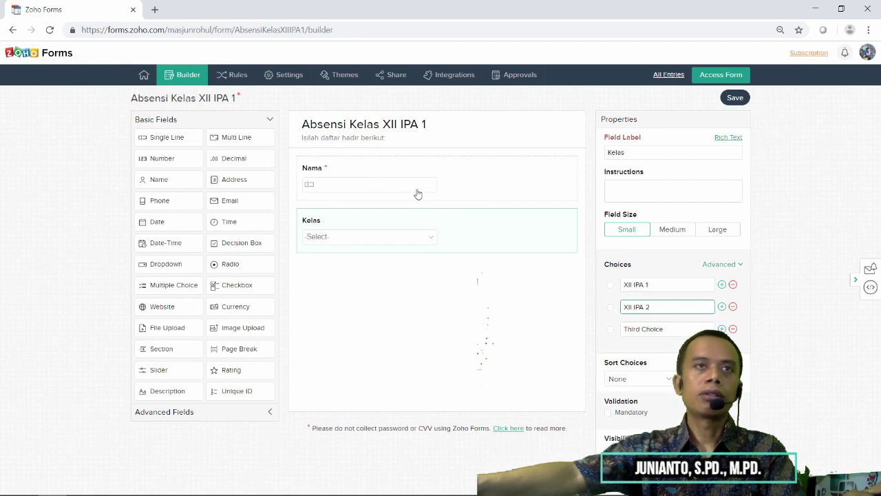
- Set the third choice of the Kelas dropdown to XII IPA 3
left_click(424, 241)
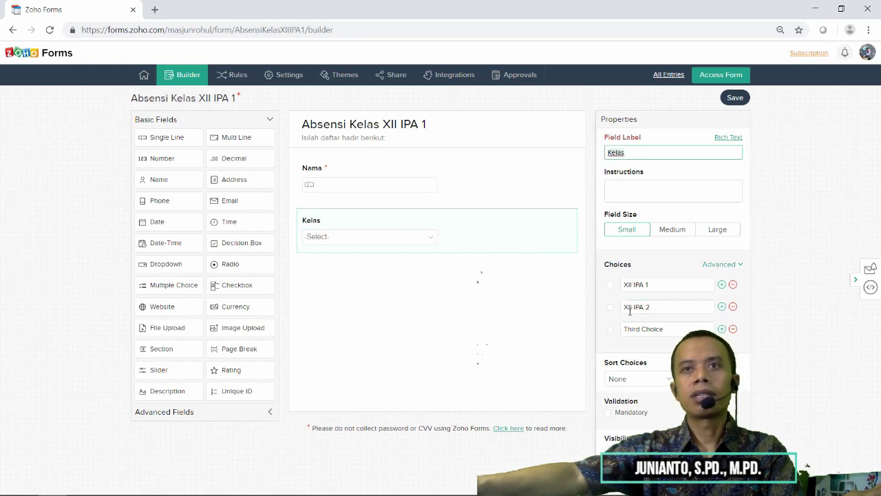
left_click(649, 327)
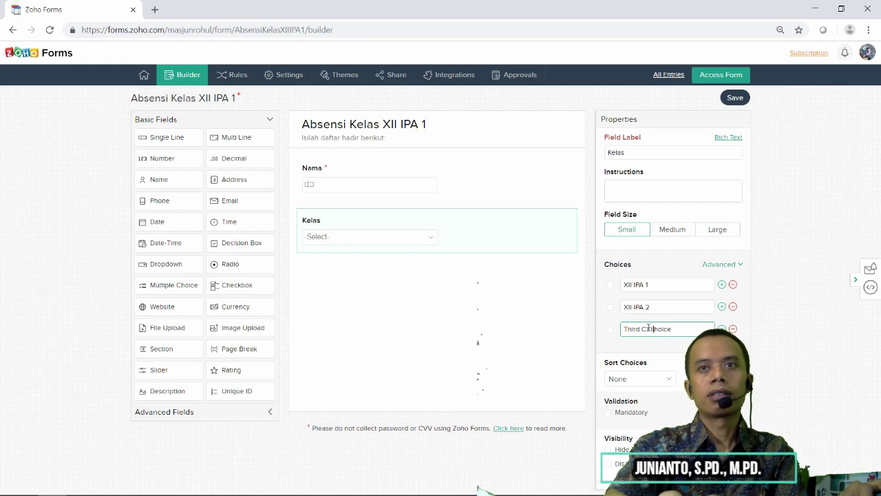
key("ctrl+a")
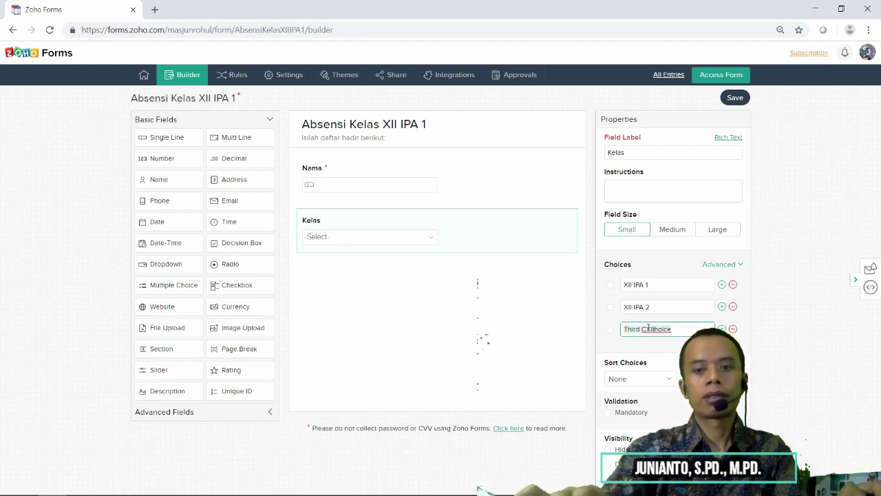
key("BackSpace")
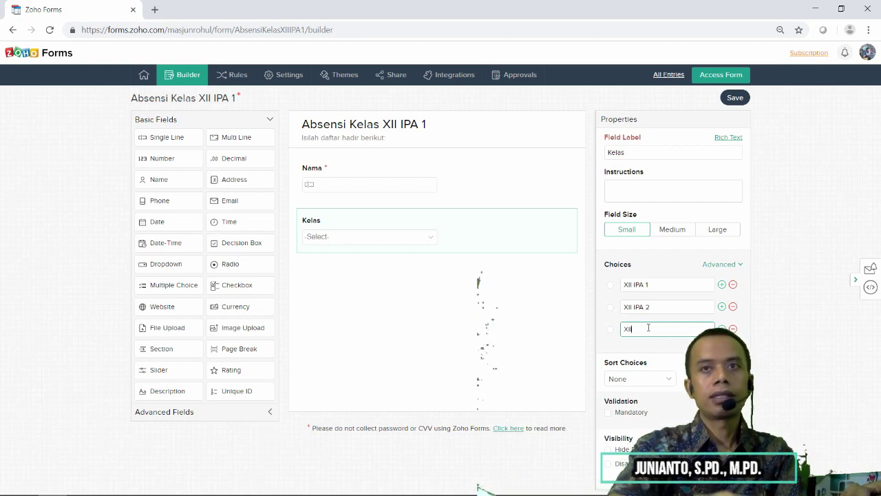
type("XII IPA 3")
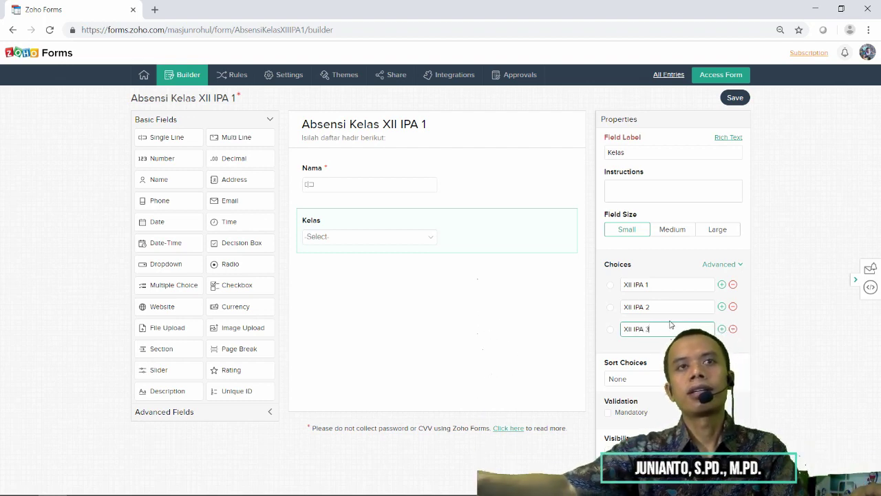
left_click(532, 311)
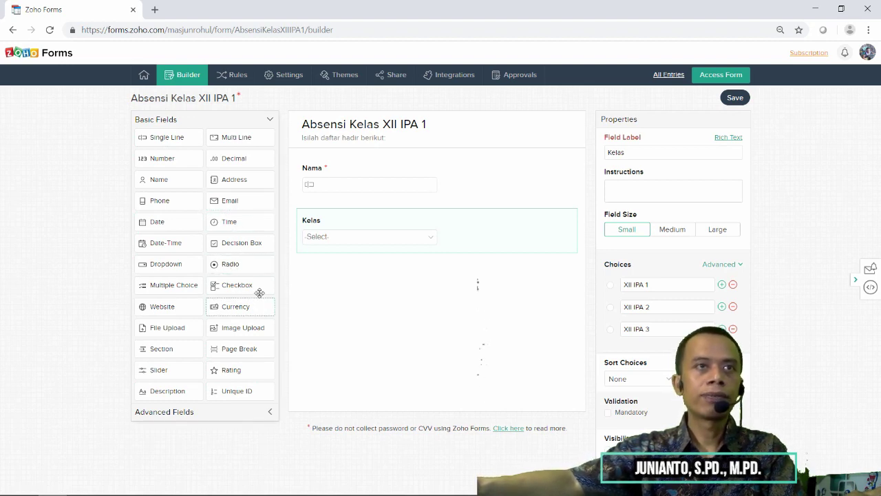
- Add a Signature field below the Kelas field and label it Tanda Tangan
left_click(213, 413)
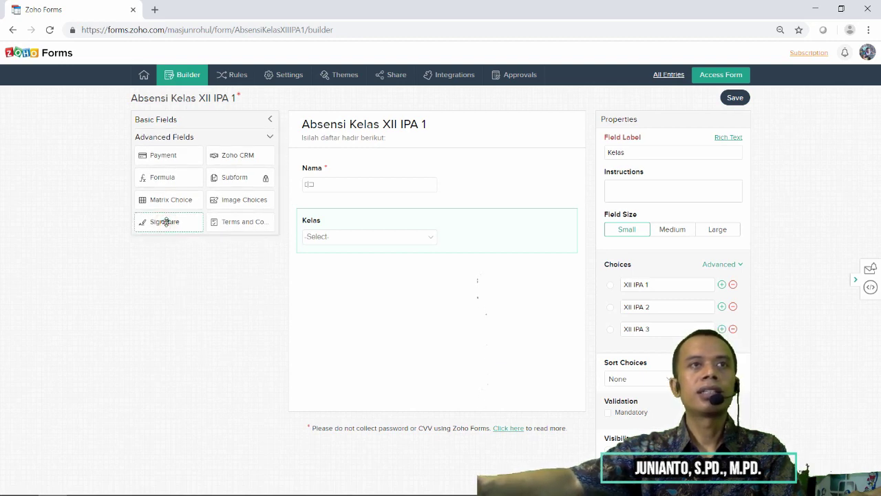
mouse_move(166, 222)
left_mouse_down()
mouse_move(236, 155)
mouse_move(151, 223)
mouse_move(334, 280)
left_mouse_up()
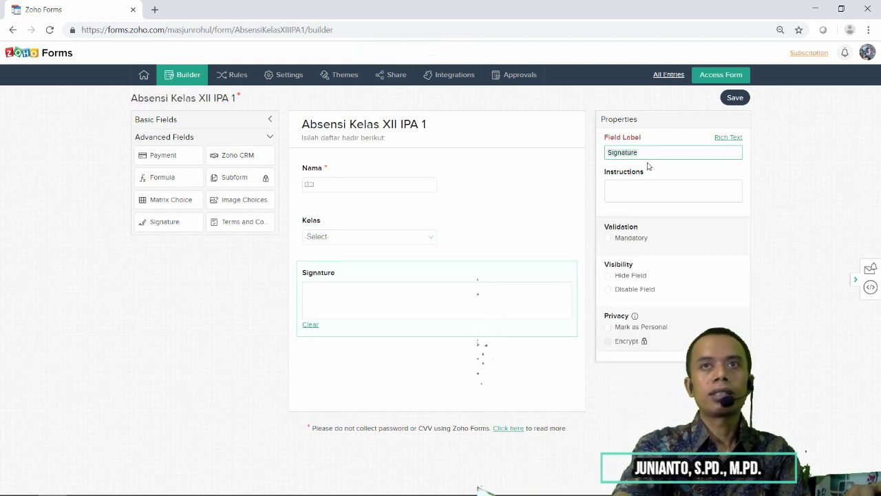
type("tanda")
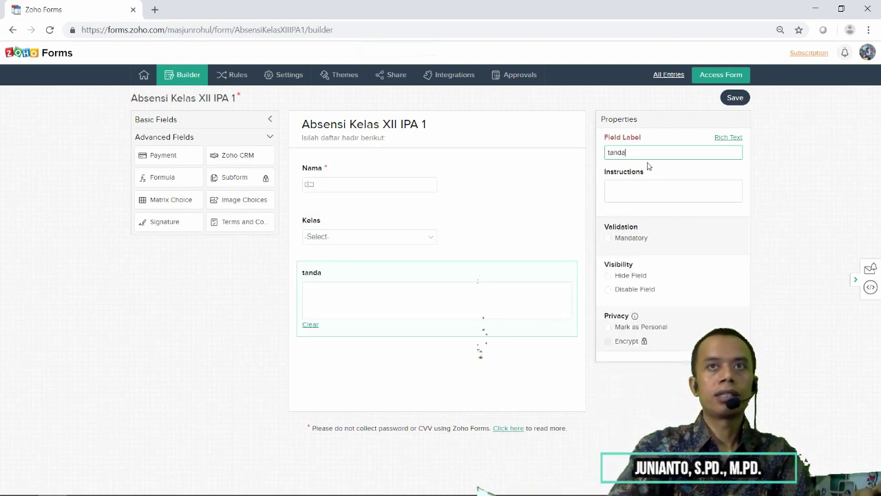
type("T")
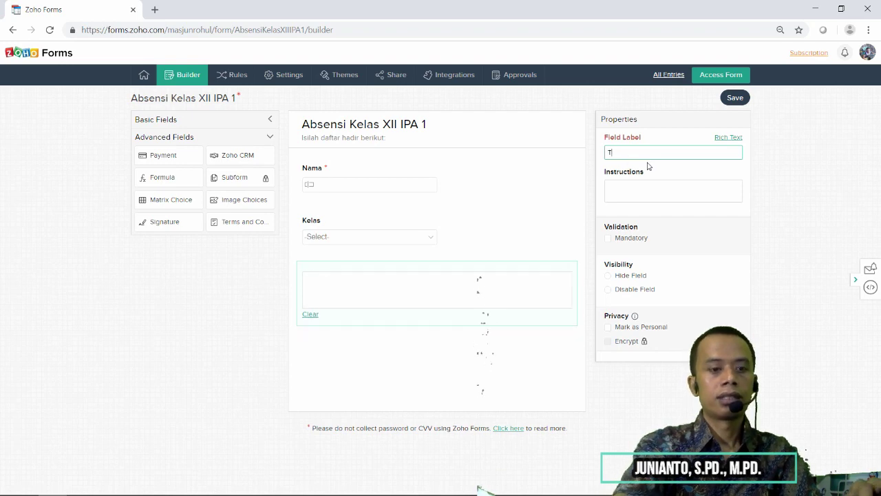
type("anda tangan")
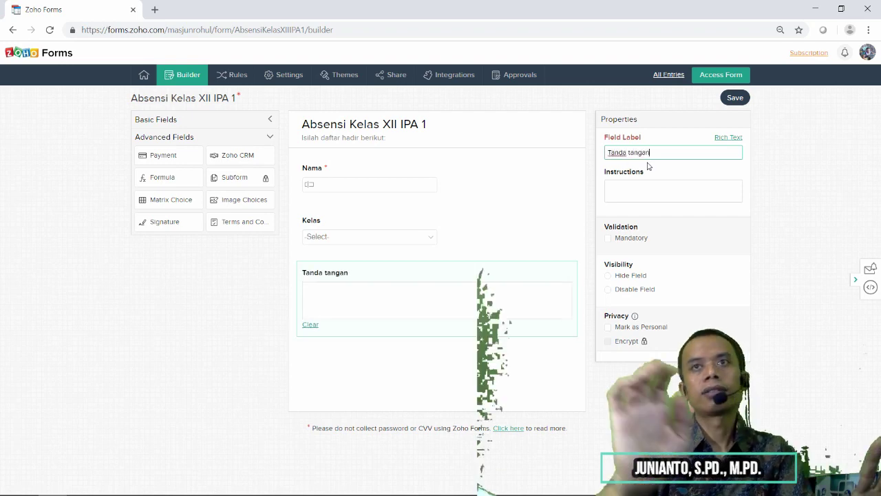
key("Delete")
type("T")
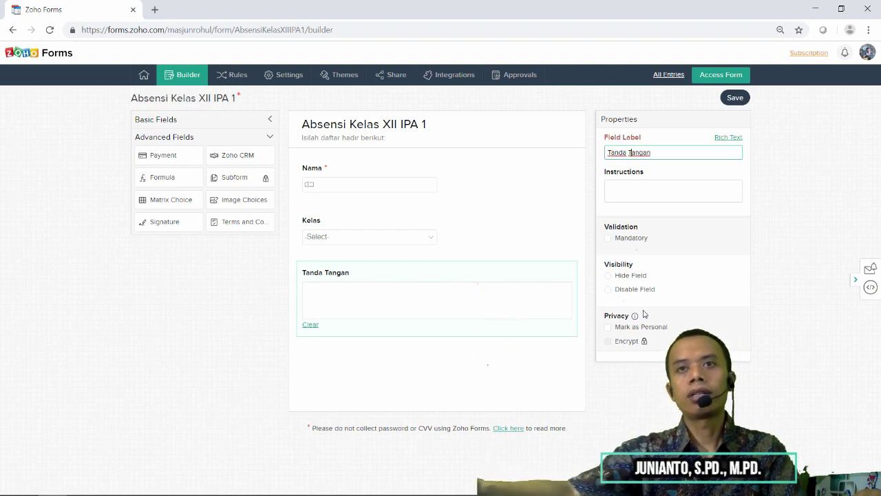
- Set the Tanda Tangan and Kelas fields as mandatory and save the form
left_click(618, 244)
left_click(609, 239)
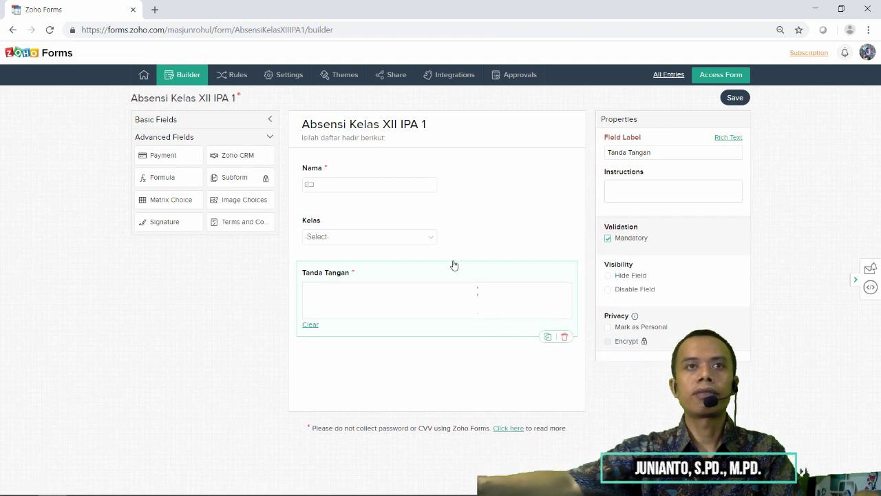
left_click(450, 221)
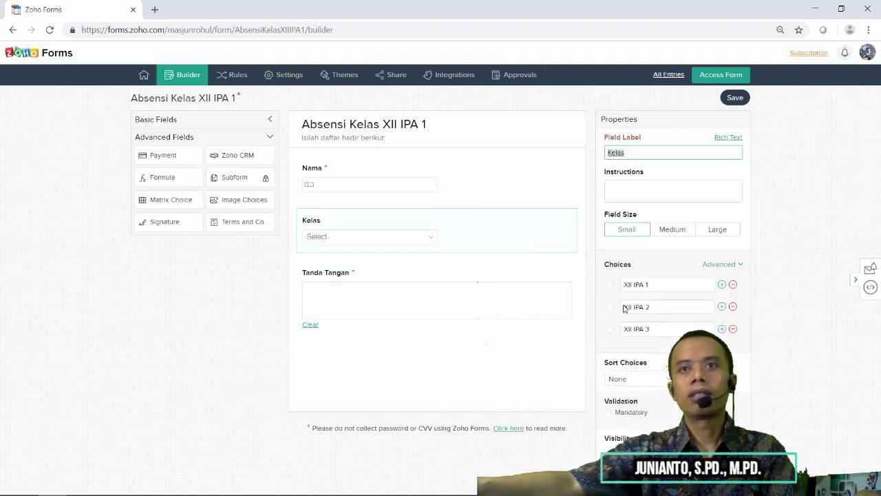
left_click(608, 415)
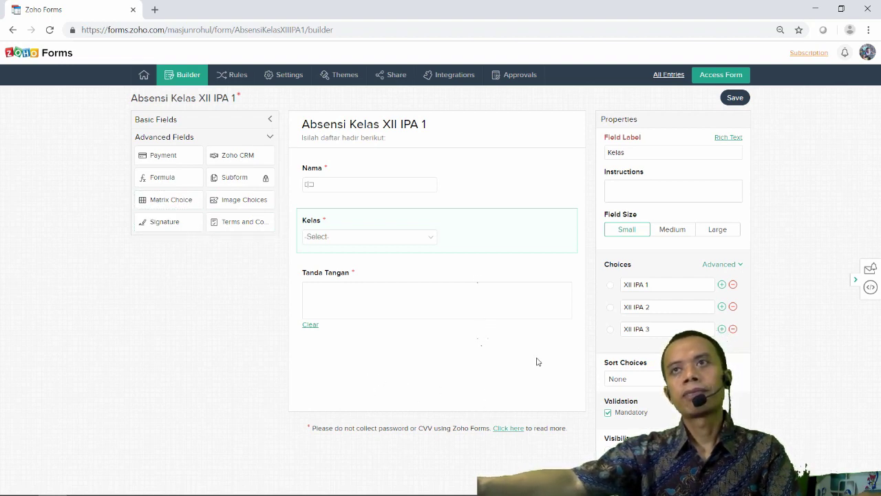
left_click(734, 99)
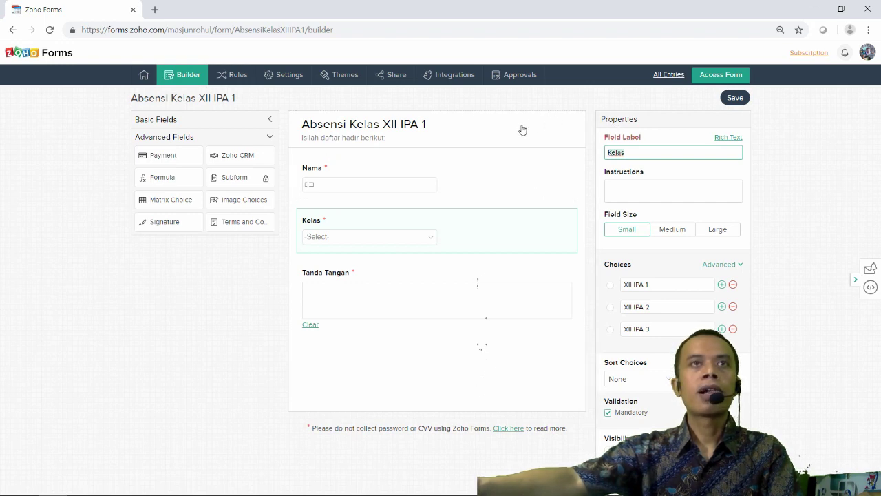
- Preview the Sunset theme from the themes gallery and apply it to the form
left_click(347, 77)
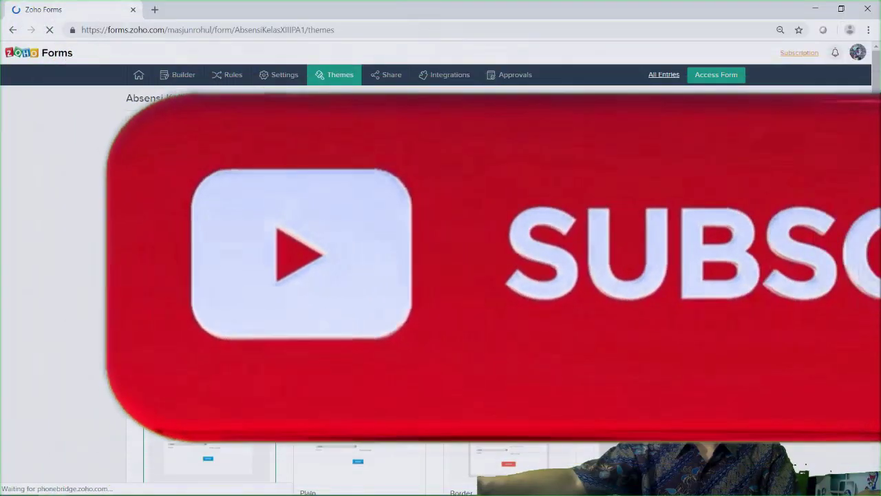
scroll(440, 275, "down", 8)
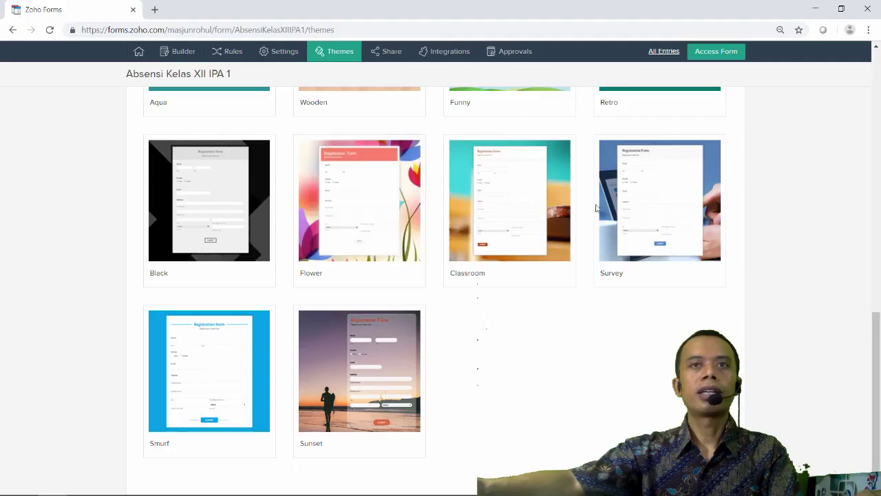
left_click(637, 201)
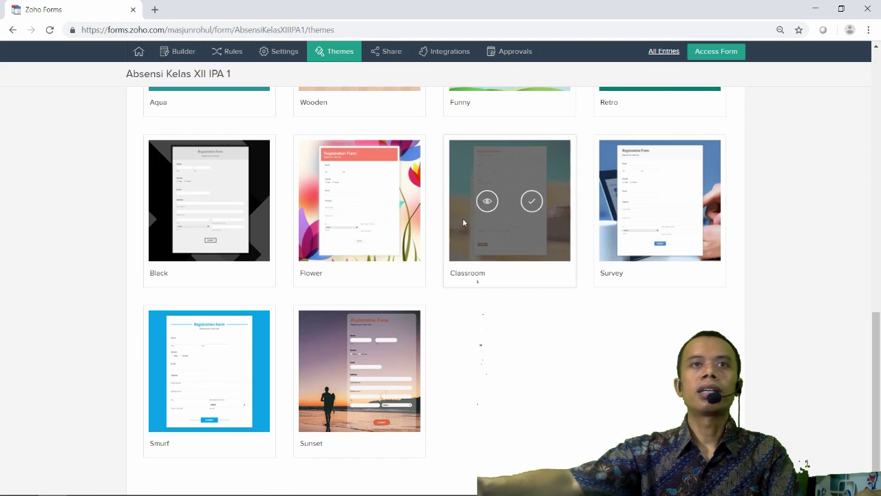
mouse_move(375, 351)
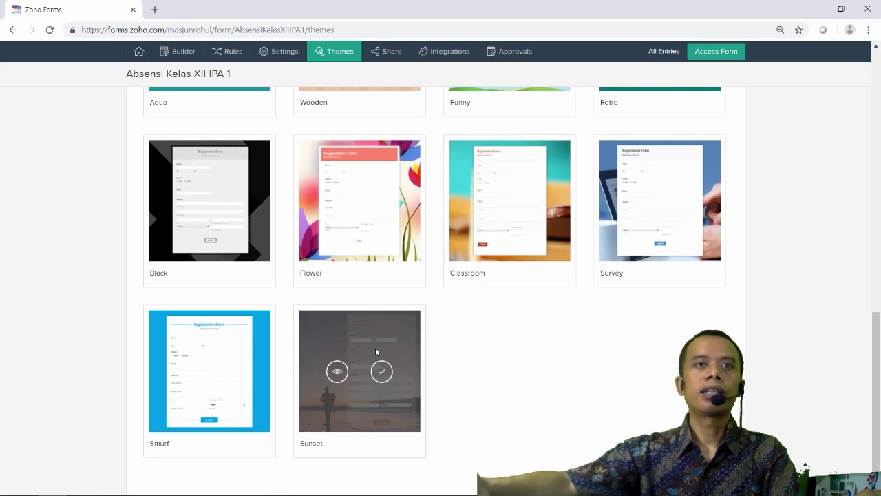
left_click(337, 371)
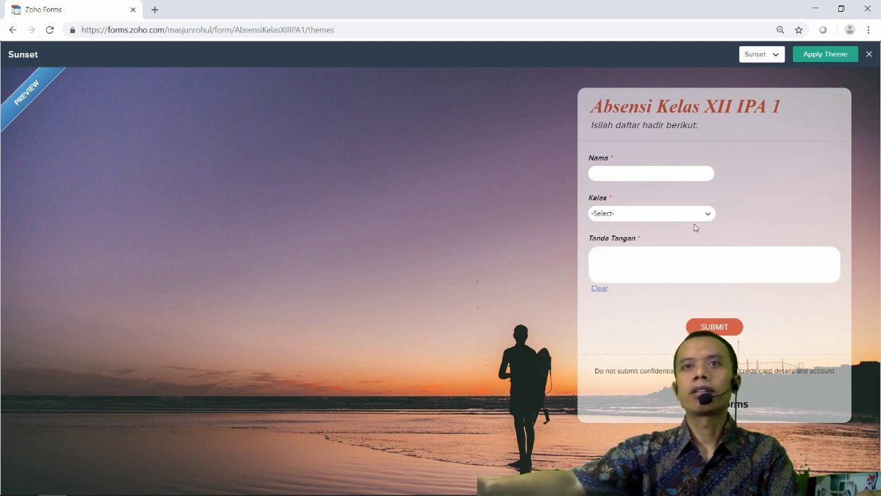
left_click(826, 55)
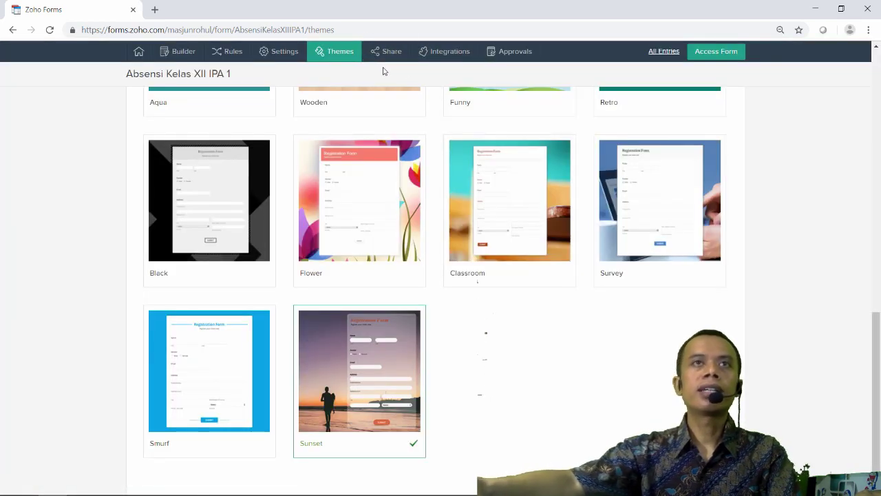
- Generate a shortened URL for the form's public share permalink
mouse_move(517, 201)
scroll(424, 121, "up", 10)
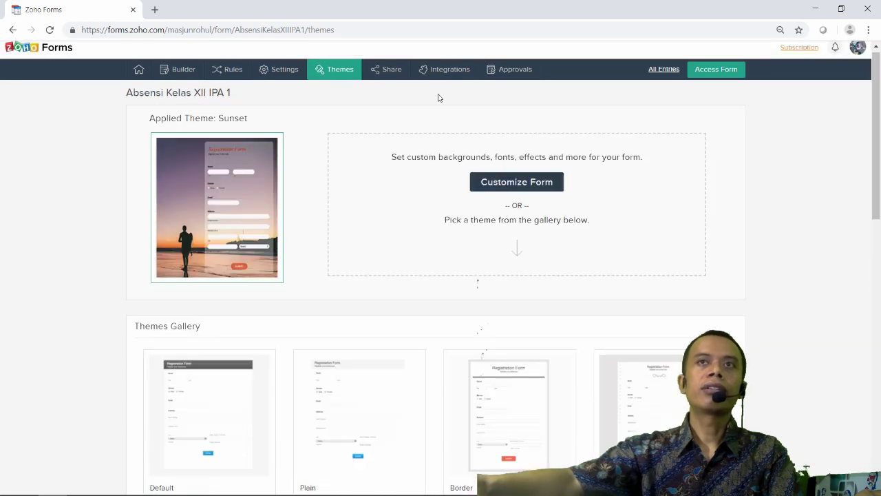
left_click(389, 77)
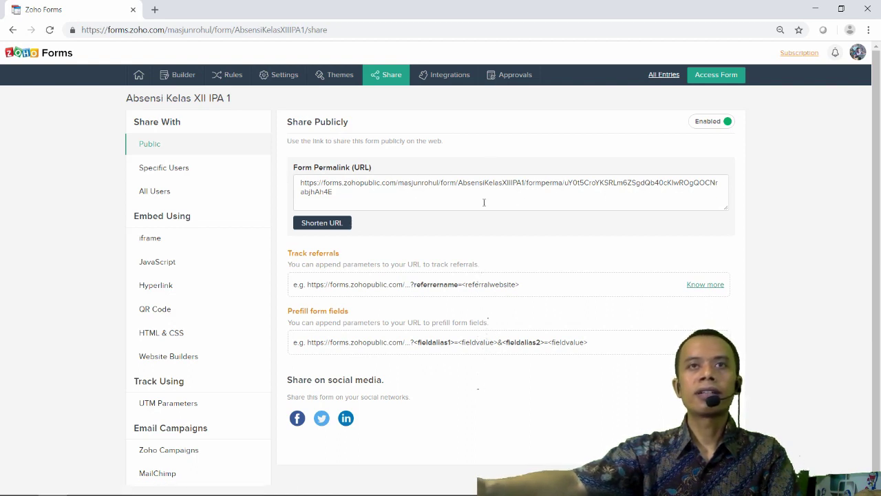
left_click(334, 223)
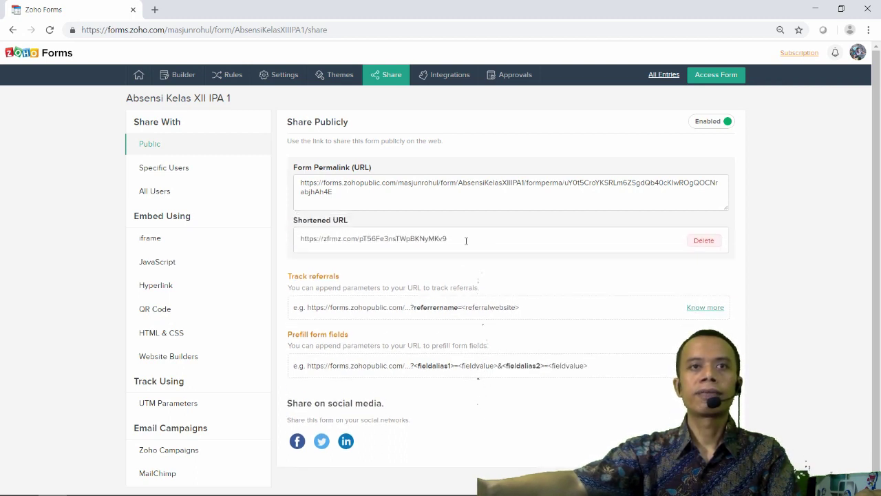
- Copy the shortened URL of the attendance form
left_click_drag(467, 240, 290, 240)
right_click(315, 239)
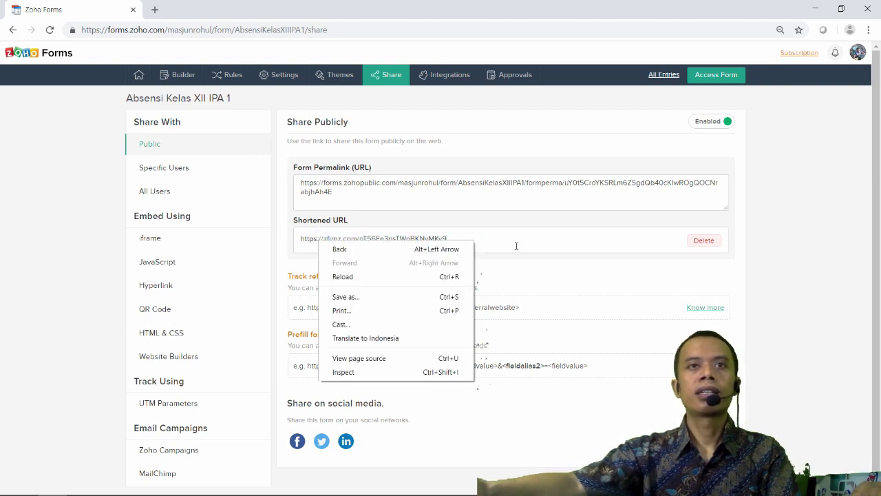
left_click(489, 244)
left_click(470, 243)
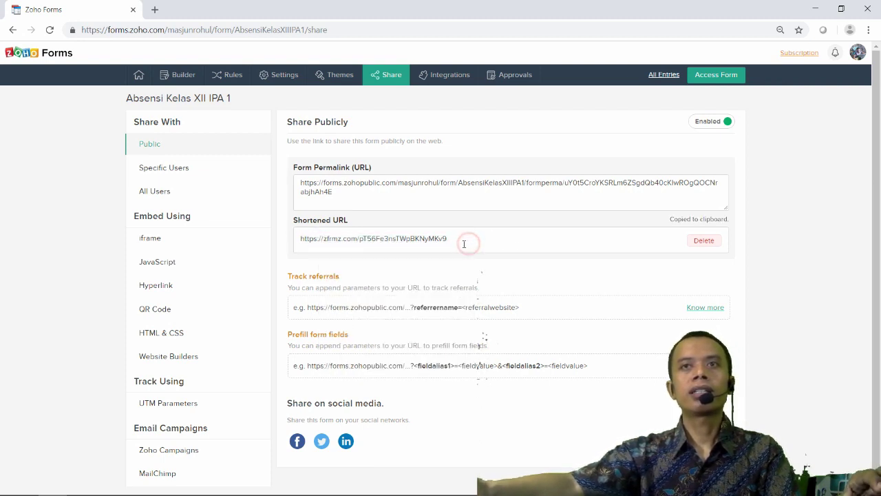
left_click(421, 241)
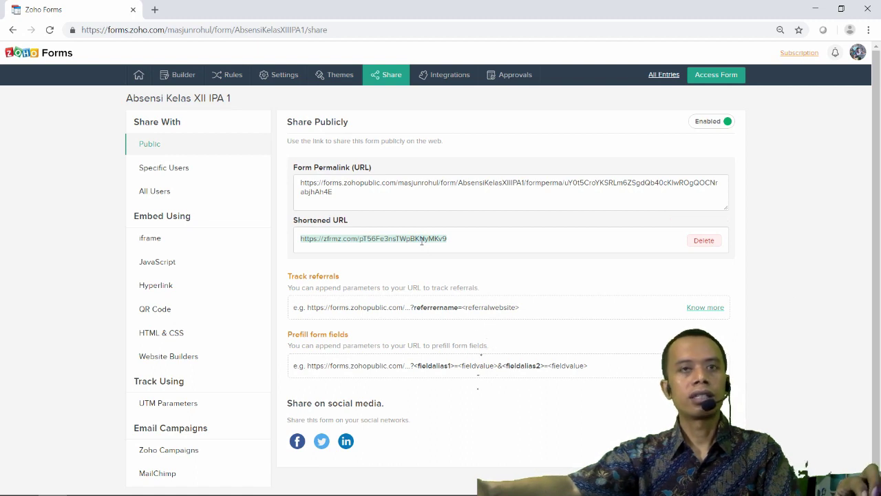
right_click(421, 241)
left_click(443, 250)
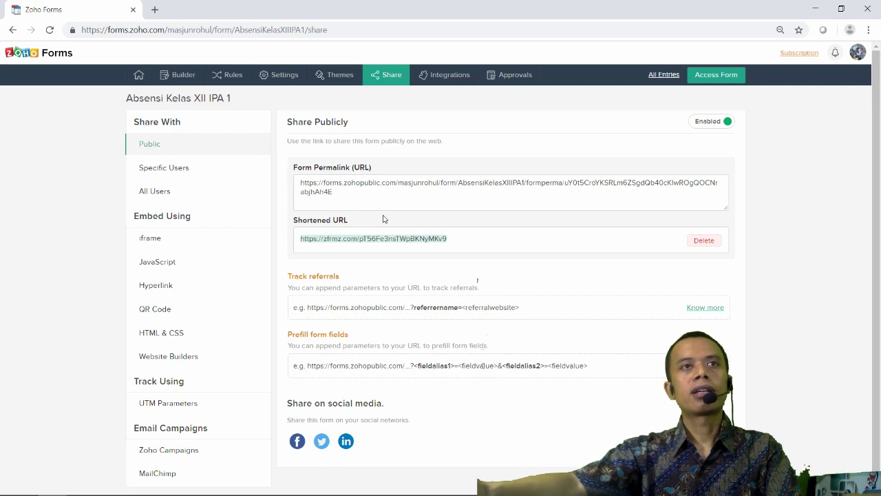
- Open the copied form link in a new browser tab
left_click(155, 9)
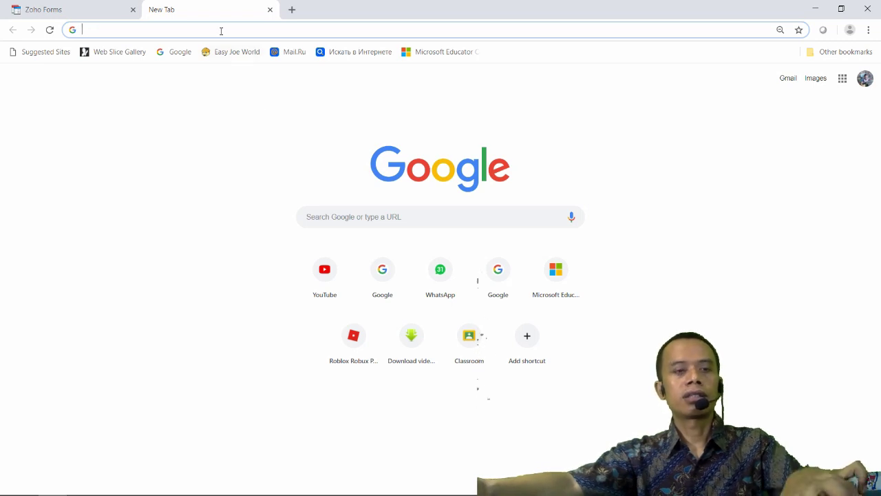
key("ctrl+v")
key("Return")
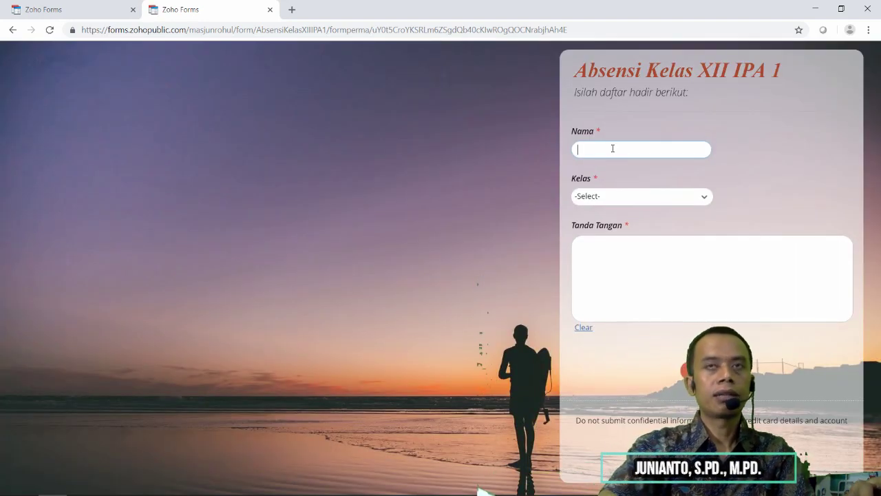
- Fill in the public form with the student's name, class XII IPA 1 and a hand-drawn signature in Tanda Tangan
left_click(612, 148)
type("Iwan")
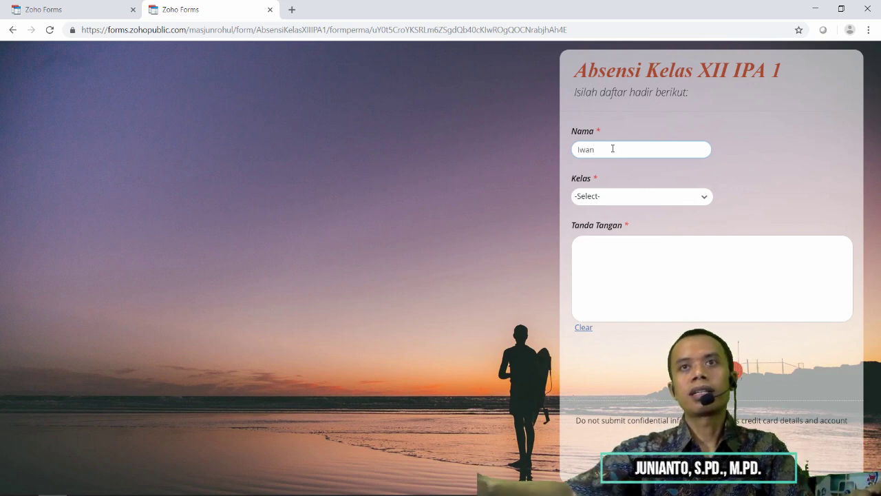
left_click(622, 196)
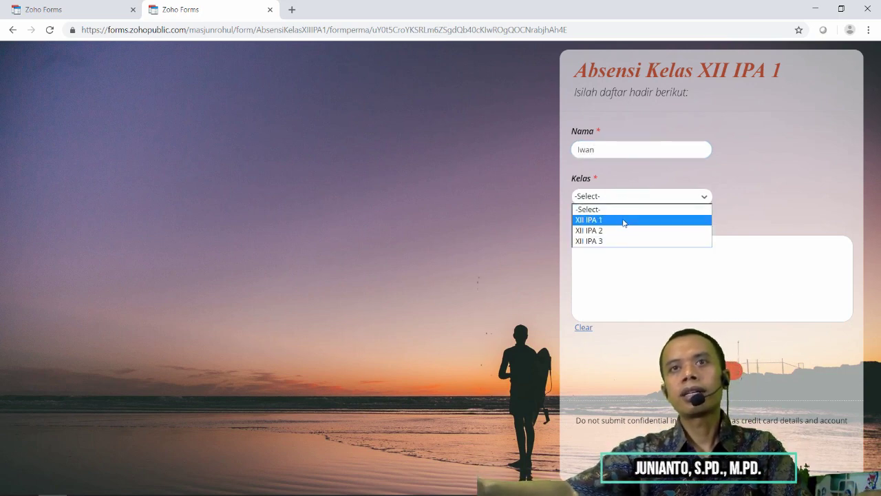
left_click(625, 220)
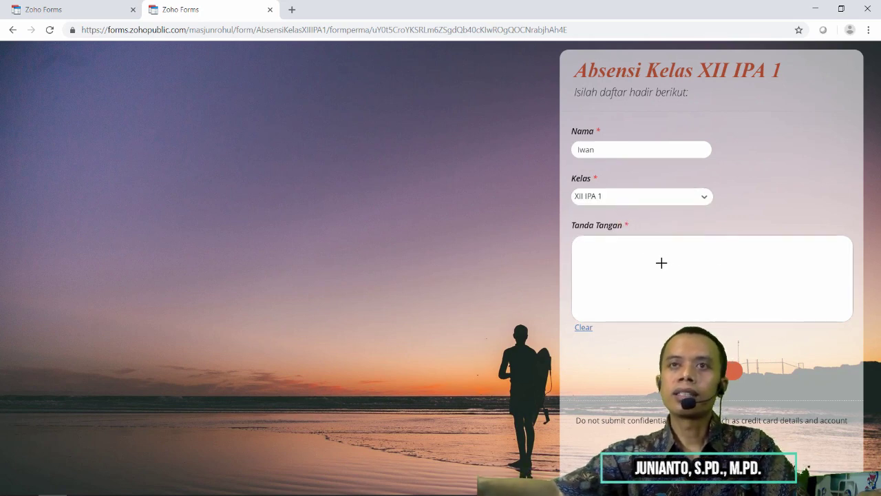
mouse_move(665, 255)
left_mouse_down()
mouse_move(643, 278)
mouse_move(732, 276)
mouse_move(712, 299)
mouse_move(841, 295)
left_mouse_up()
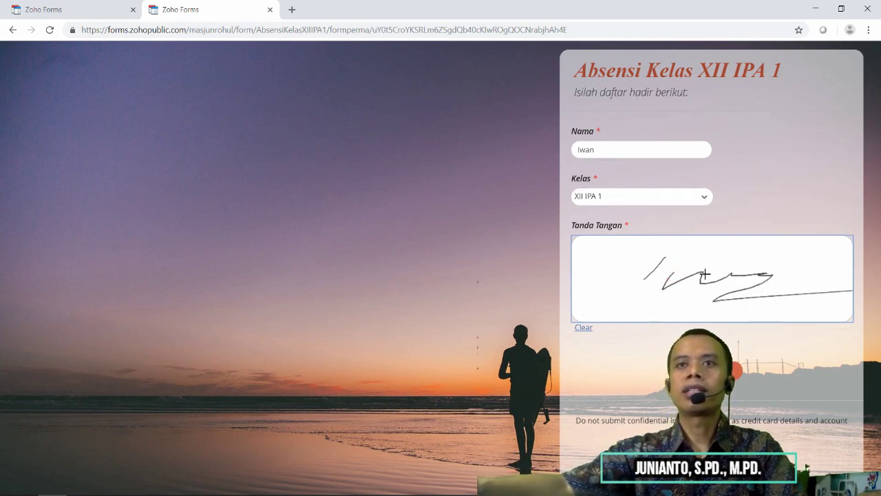
- Clear the signature in Tanda Tangan, hand-draw a new one, and submit the attendance form
left_click(584, 329)
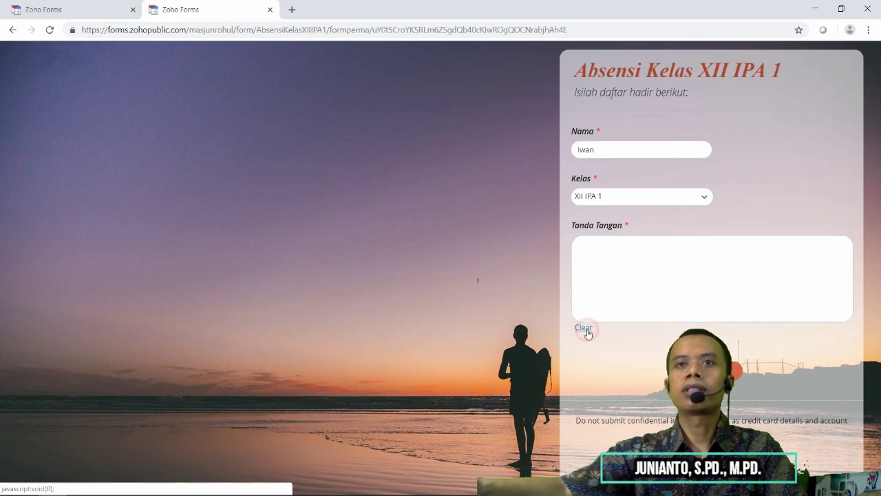
mouse_move(641, 261)
left_mouse_down()
mouse_move(725, 289)
mouse_move(749, 269)
mouse_move(760, 276)
left_mouse_up()
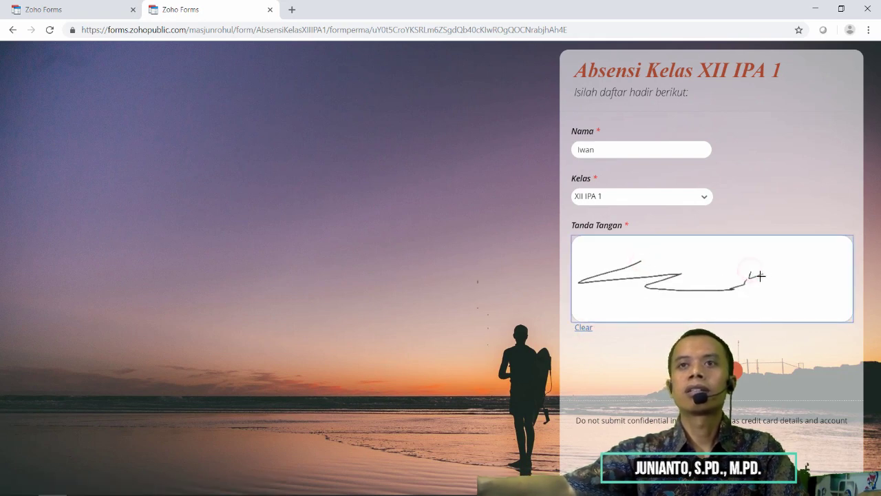
left_click(583, 327)
left_click(656, 254)
left_click_drag(644, 281, 645, 288)
mouse_move(671, 285)
left_mouse_down()
mouse_move(677, 266)
mouse_move(728, 269)
mouse_move(799, 291)
left_mouse_up()
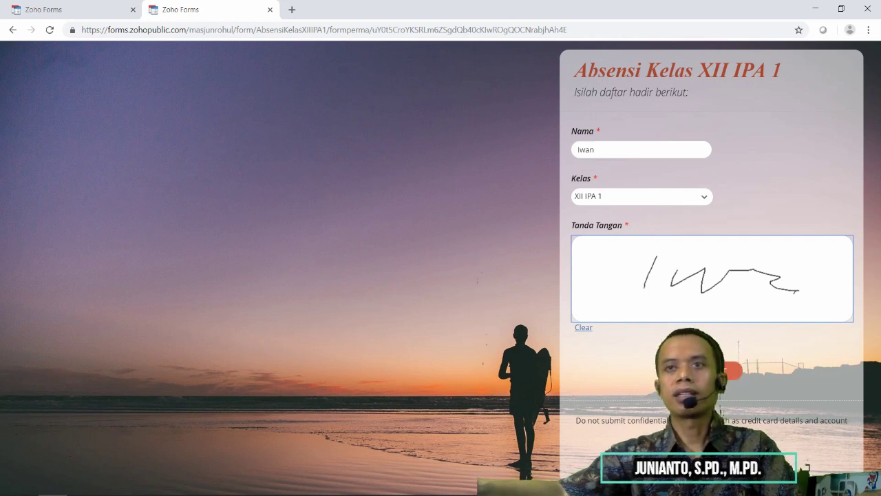
left_click(723, 372)
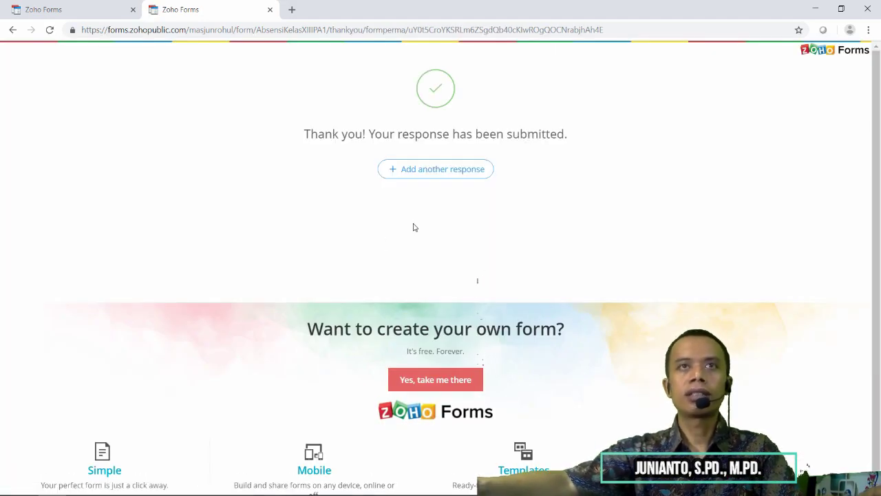
- Check the submitted attendance record in the All Entries report, including its signature and added time
left_click(68, 9)
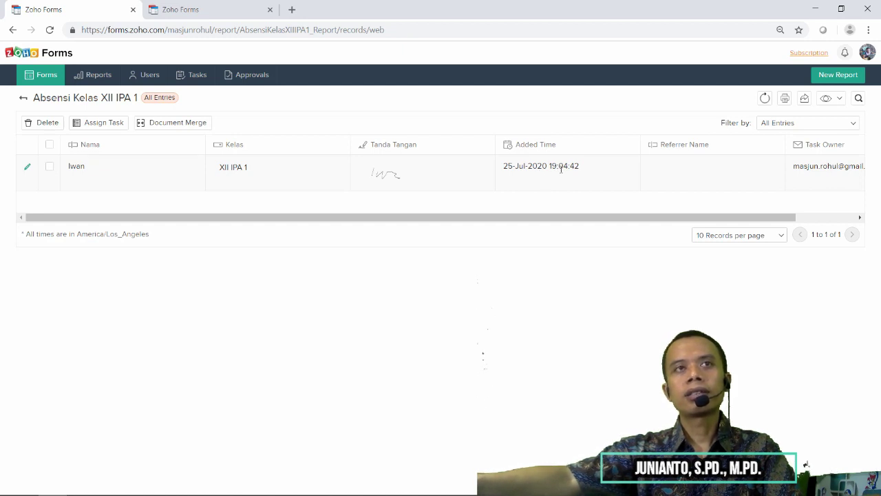
left_click(186, 9)
left_click(82, 8)
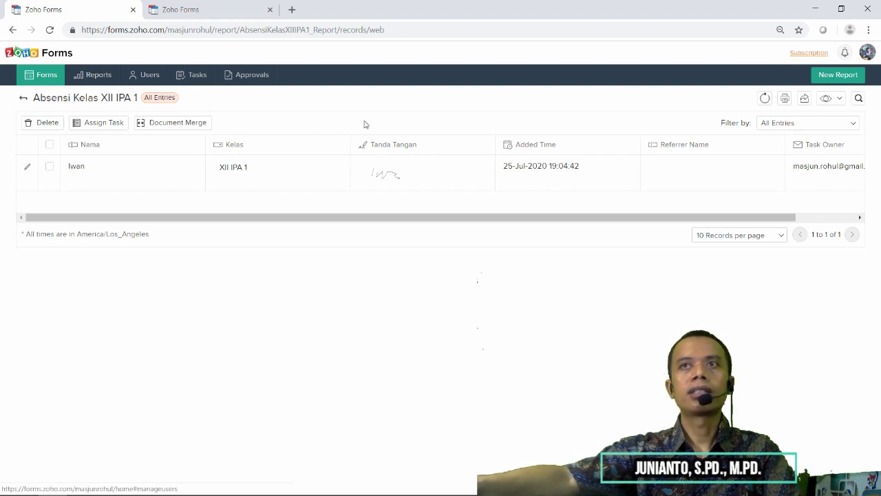
left_click(176, 9)
left_click(90, 9)
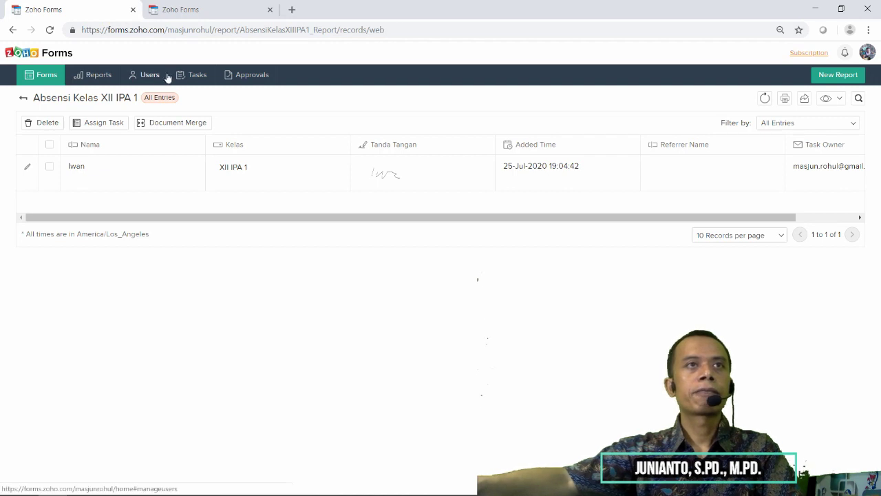
- Open the Absensi Kelas XII IPA 1 form for editing from the list of forms
left_click(46, 76)
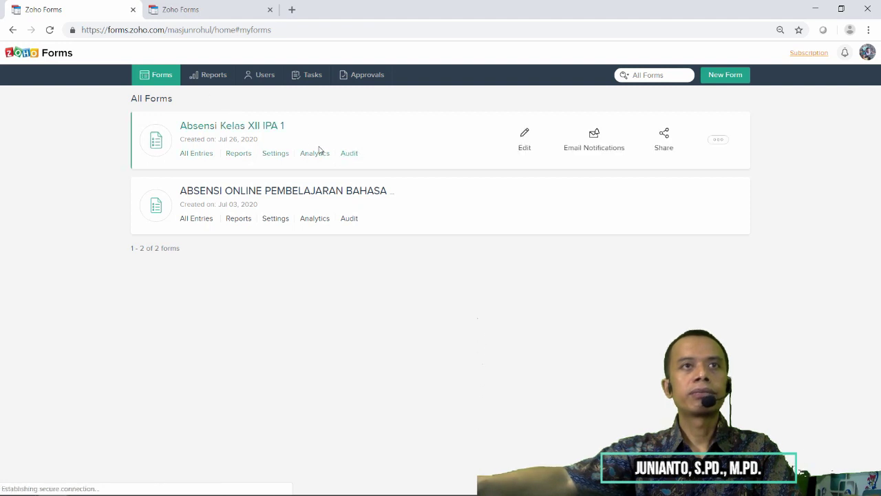
left_click(523, 143)
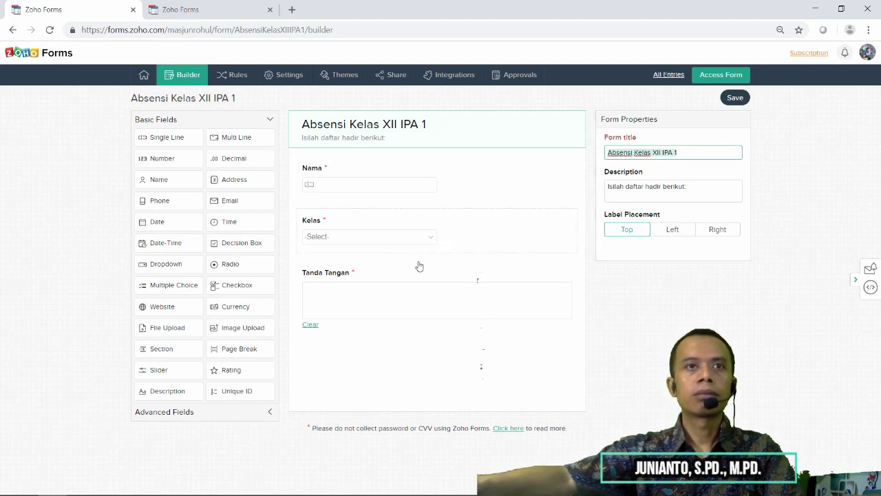
left_click(495, 272)
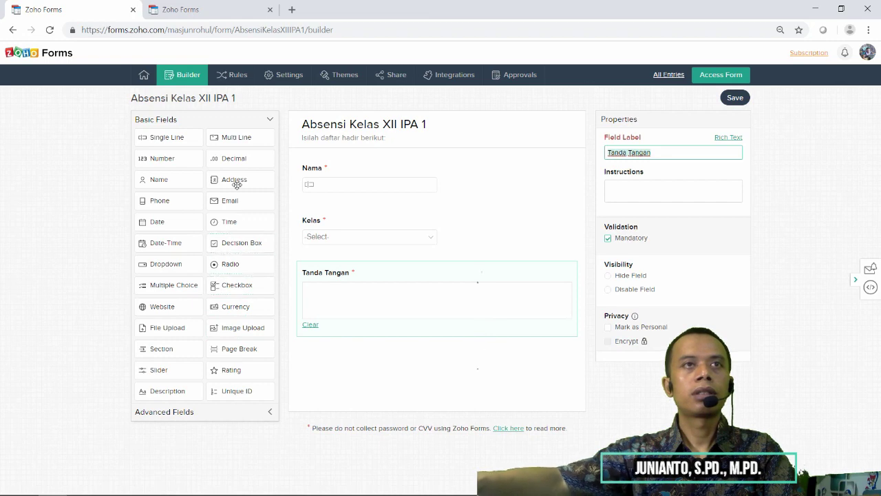
left_click(244, 221)
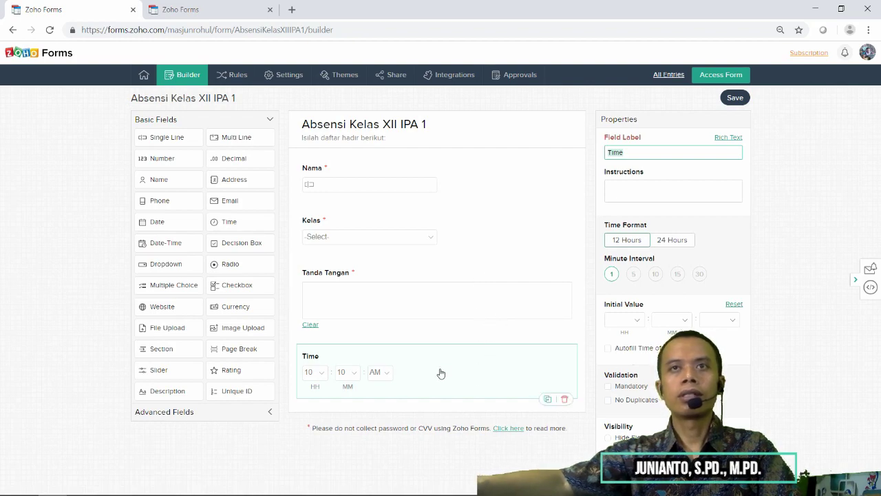
left_click(564, 397)
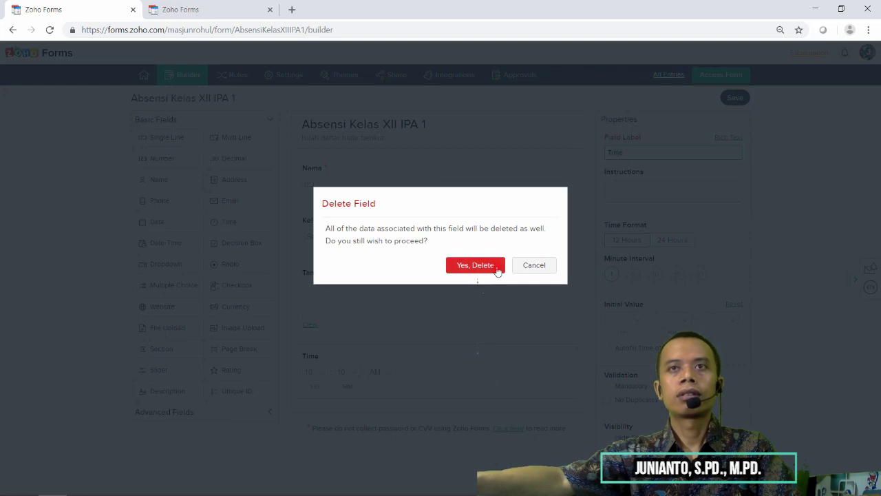
left_click(498, 268)
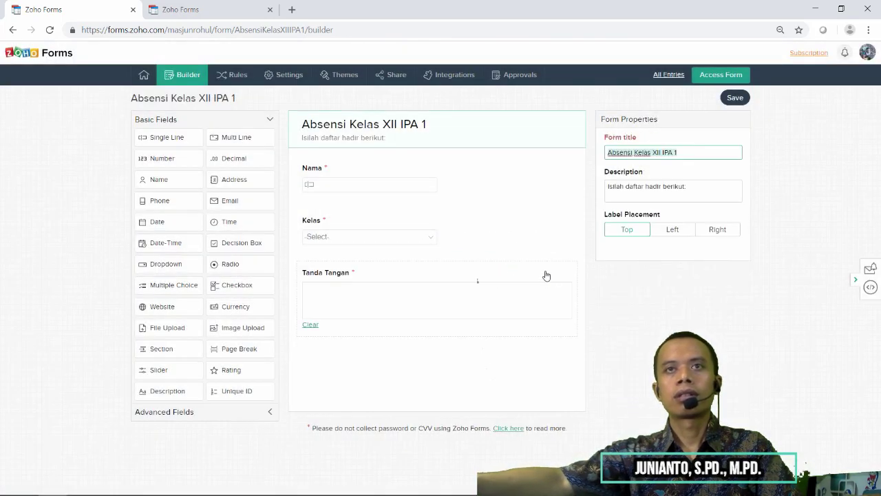
- Review the Nama field's properties, including its size, character limit, validation and visibility options
left_click(522, 199)
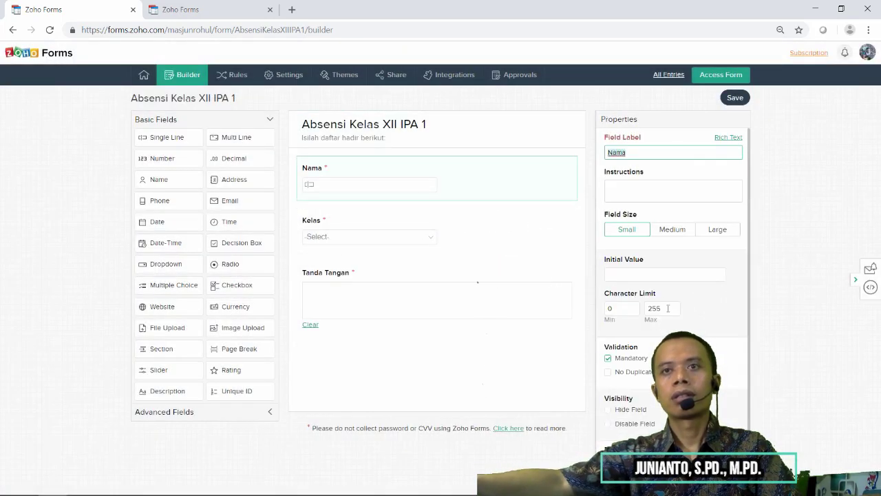
scroll(700, 318, "down", 2)
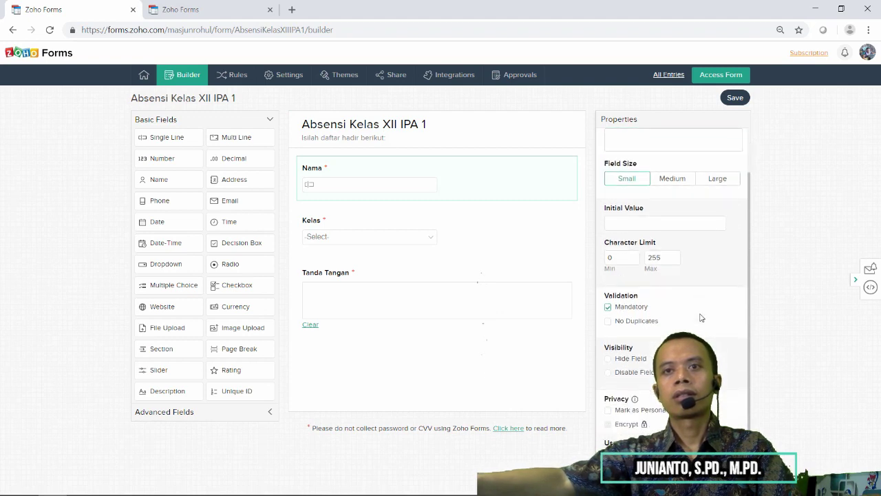
scroll(700, 317, "up", 2)
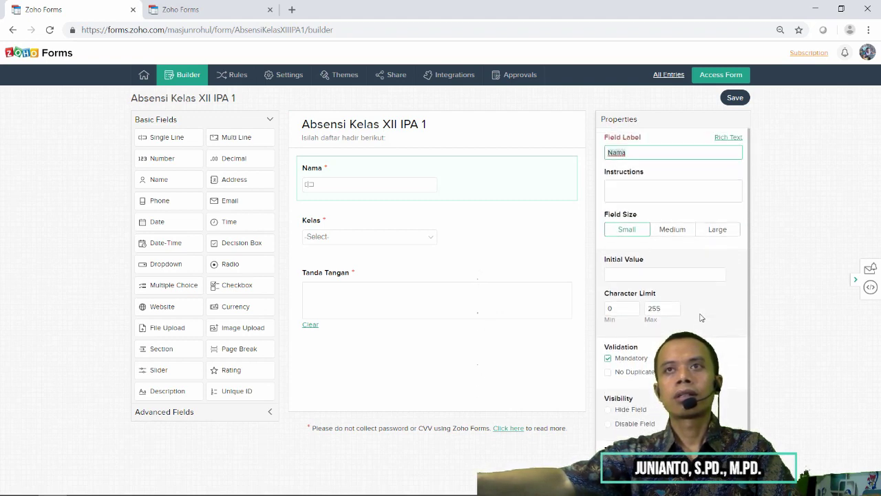
scroll(700, 318, "down", 2)
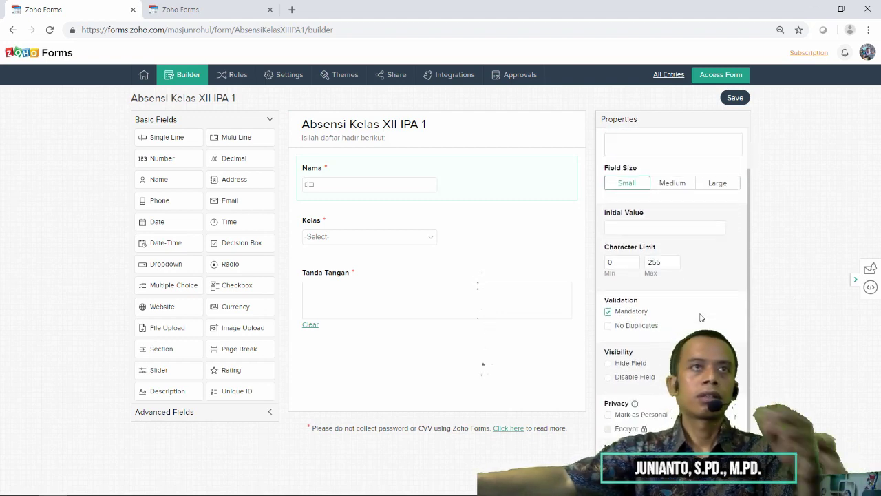
left_click(506, 195)
- Set the form's time zone to Indochina Time (Asia/Bangkok) in the general settings and save them
left_click(294, 77)
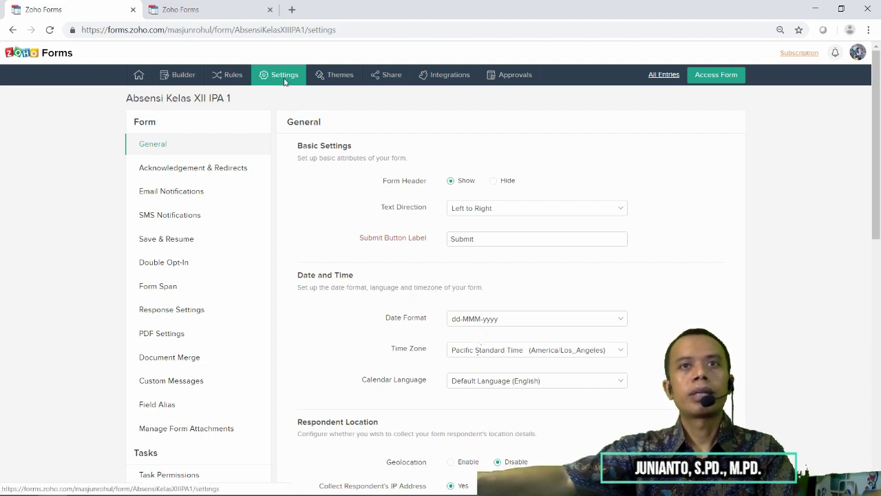
left_click(606, 351)
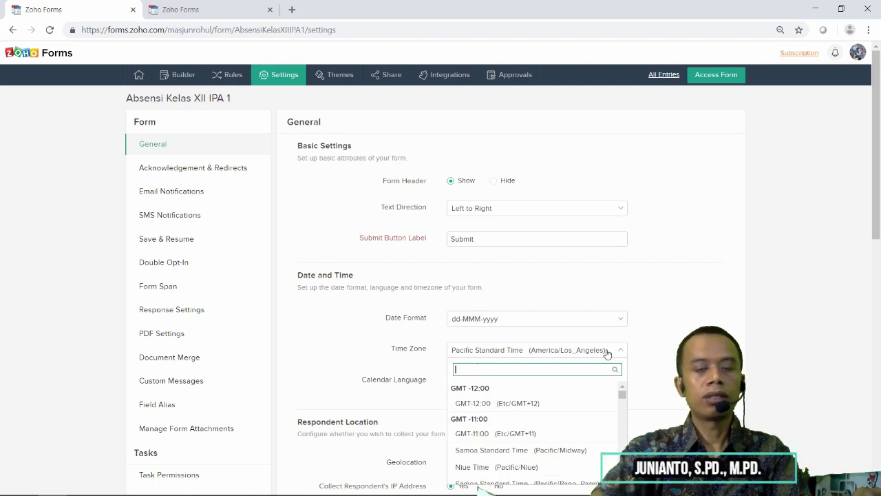
type("I")
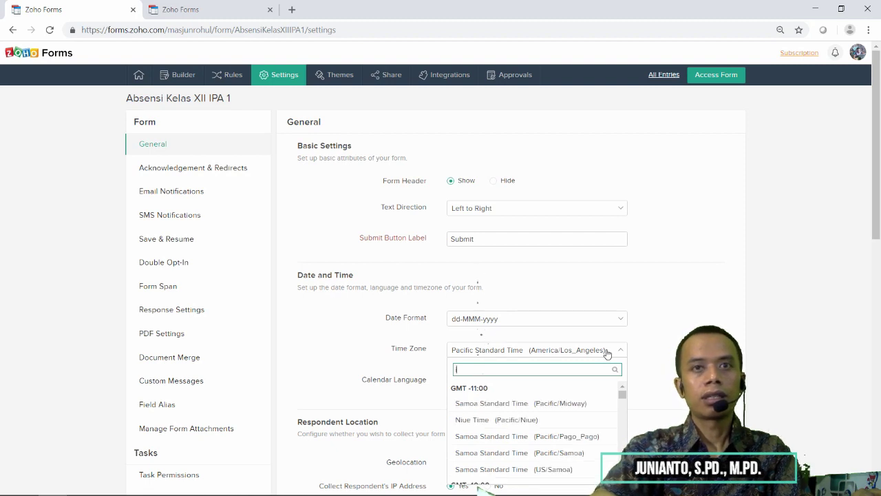
type("ndo")
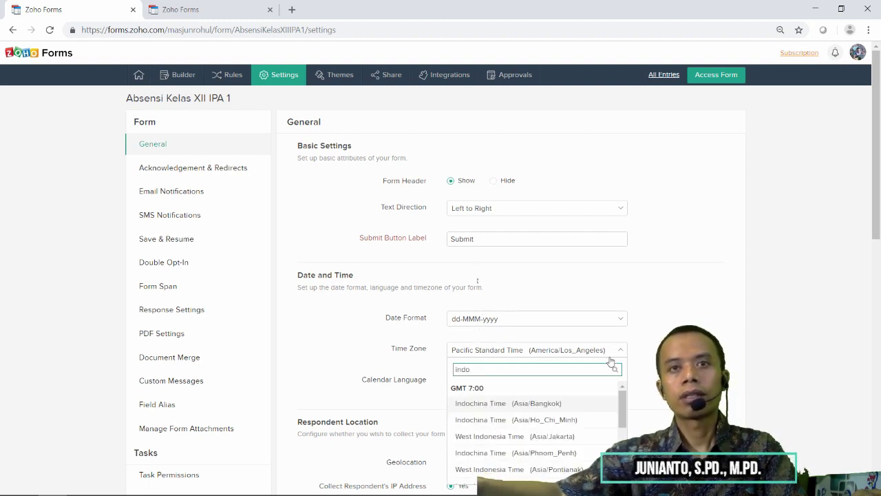
left_click(549, 405)
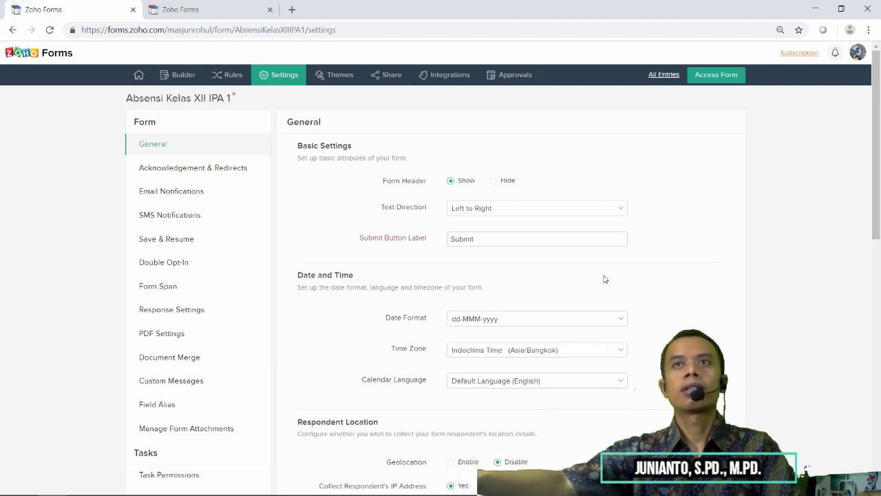
scroll(602, 248, "down", 15)
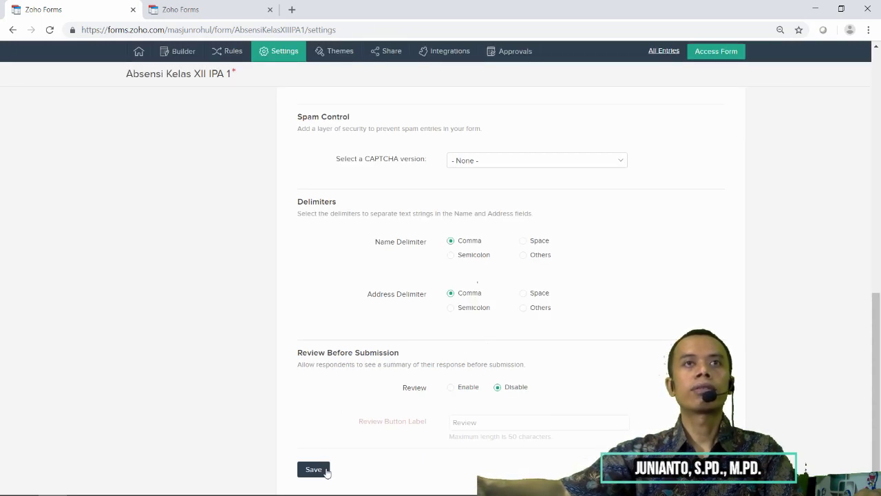
left_click(325, 476)
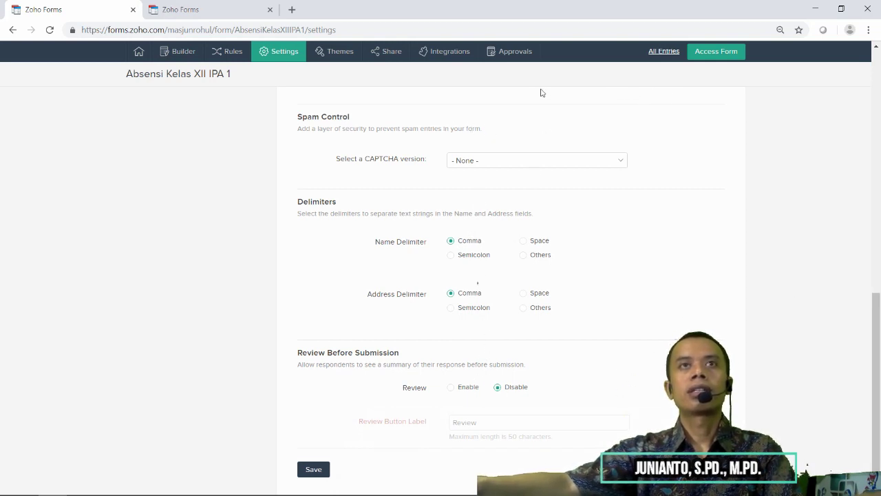
- Load a blank public attendance form from its shortened zfrmz.com link in the existing response tab
left_click(214, 9)
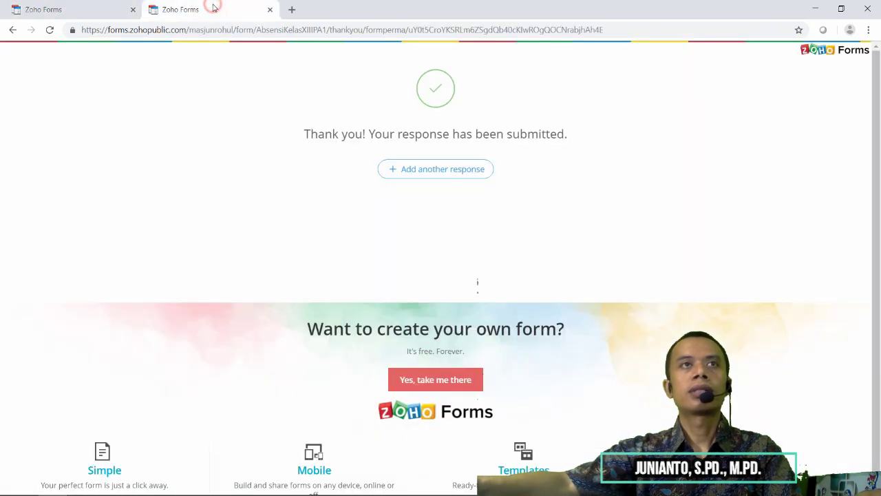
left_click(254, 33)
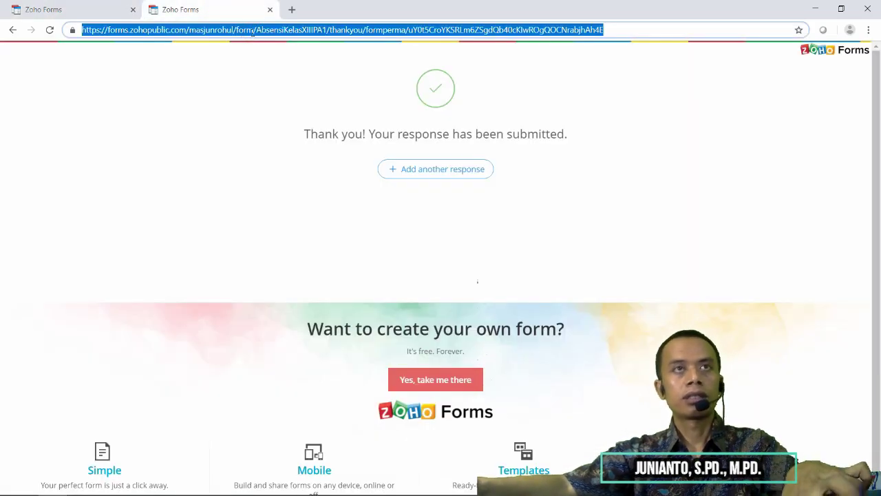
type("https://zfrmz.com/pT56Fe3nsTWpBKNyMKv9")
key("Return")
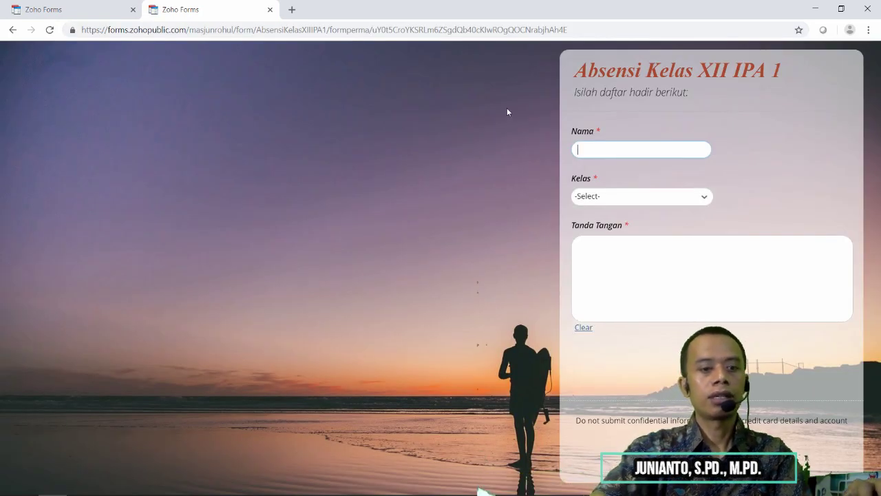
- Fill in the form with a second student's name, class XII IPA 2 and a hand-drawn signature, and submit it
type("Wati")
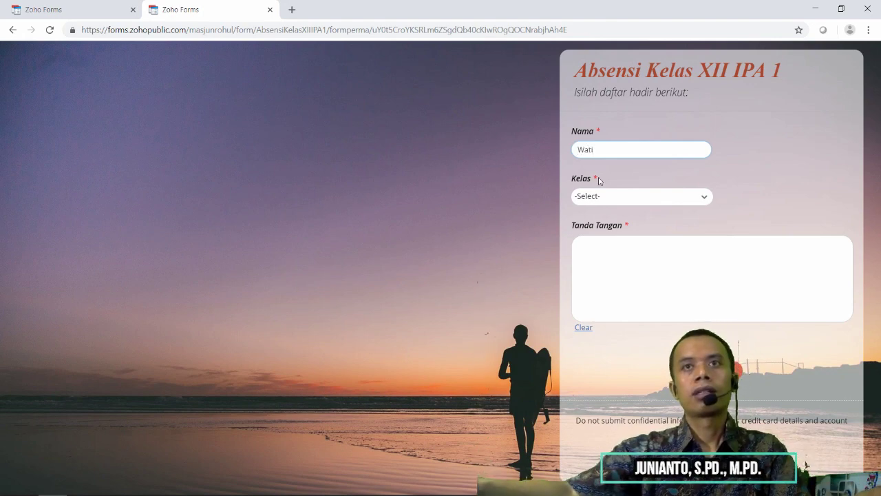
left_click(610, 199)
left_click(604, 229)
left_click_drag(635, 257, 572, 291)
left_click(583, 328)
mouse_move(645, 257)
left_mouse_down()
mouse_move(682, 285)
mouse_move(728, 274)
mouse_move(728, 264)
left_mouse_up()
left_click_drag(639, 280, 615, 346)
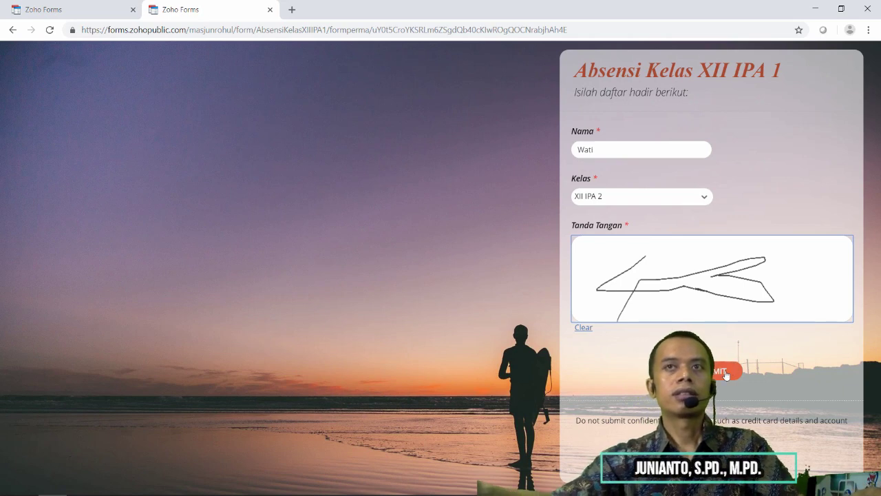
left_click(726, 377)
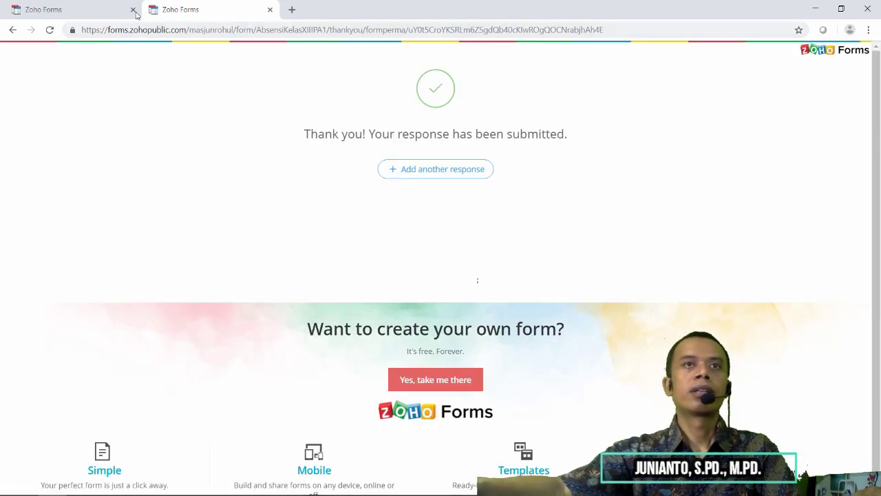
- Return to the form's settings page and open all entries of Absensi Kelas XII IPA 1
left_click(87, 7)
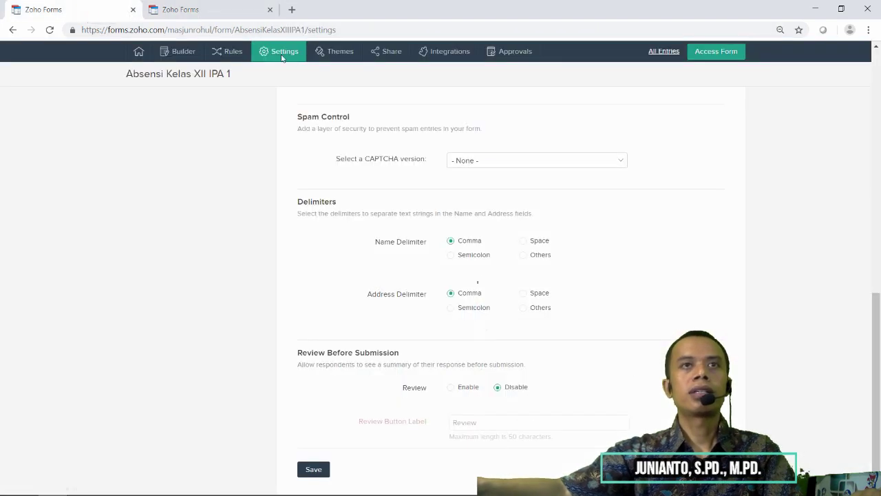
left_click(671, 53)
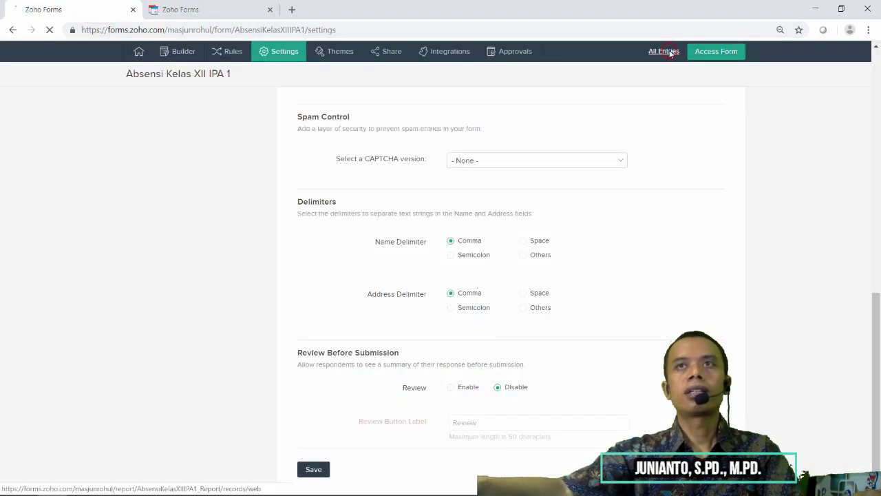